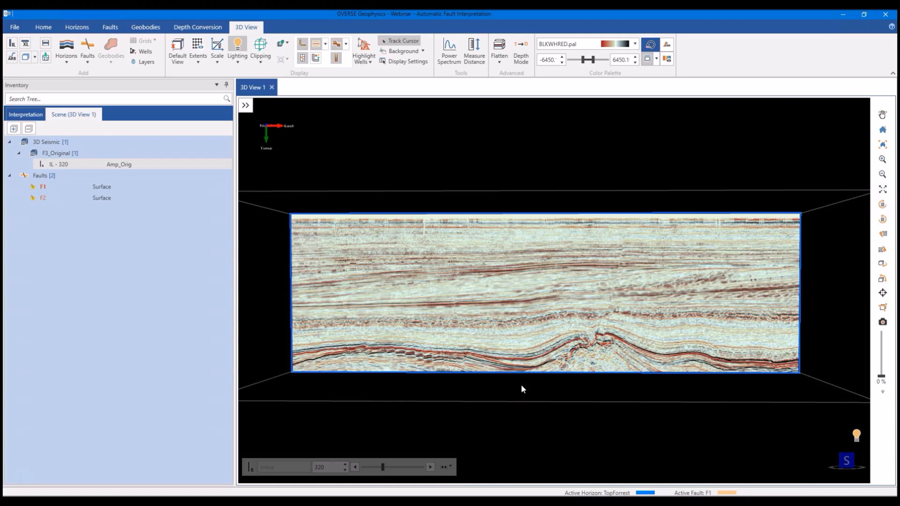
- Examine the faulted reflectors near the base of inline 320 up close
scroll(419, 372, "up", 5)
middle_click_drag(400, 376, 580, 359)
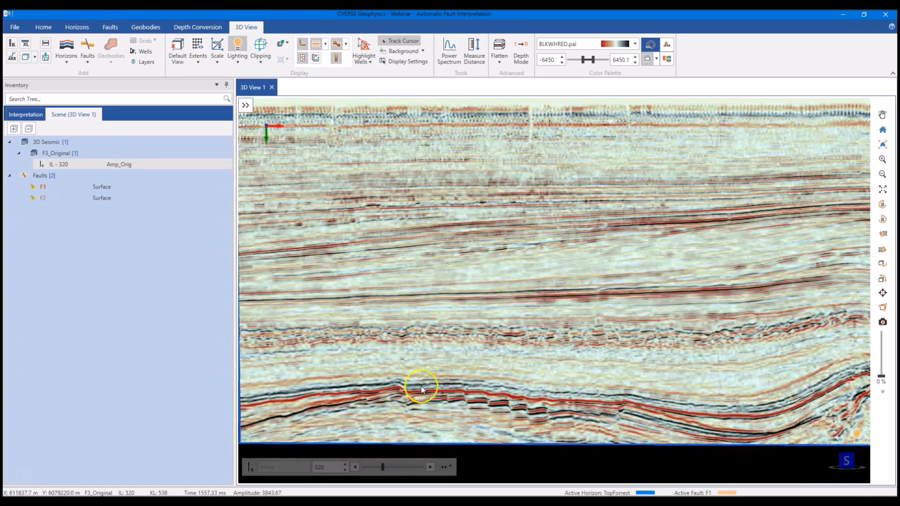
mouse_move(537, 418)
middle_mouse_down()
mouse_move(526, 416)
mouse_move(538, 382)
mouse_move(553, 421)
mouse_move(531, 416)
middle_mouse_up()
scroll(574, 423, "up", 1)
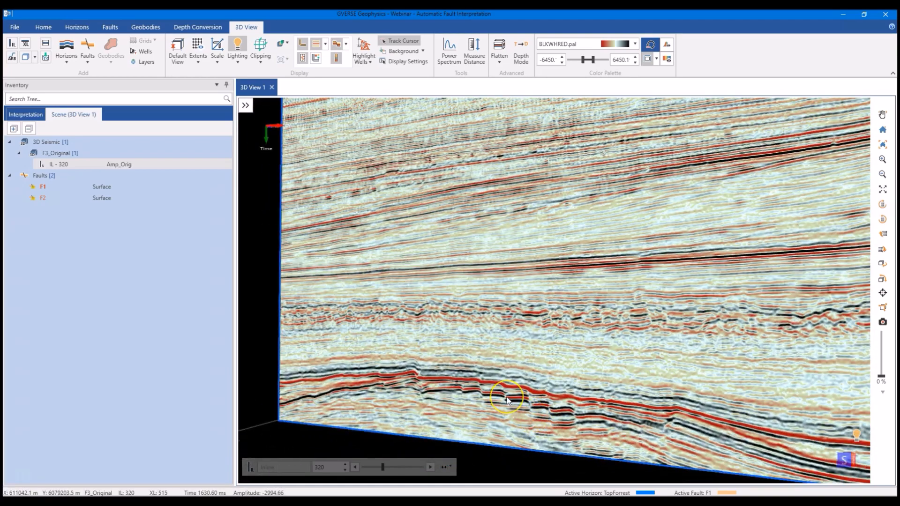
left_click(284, 234)
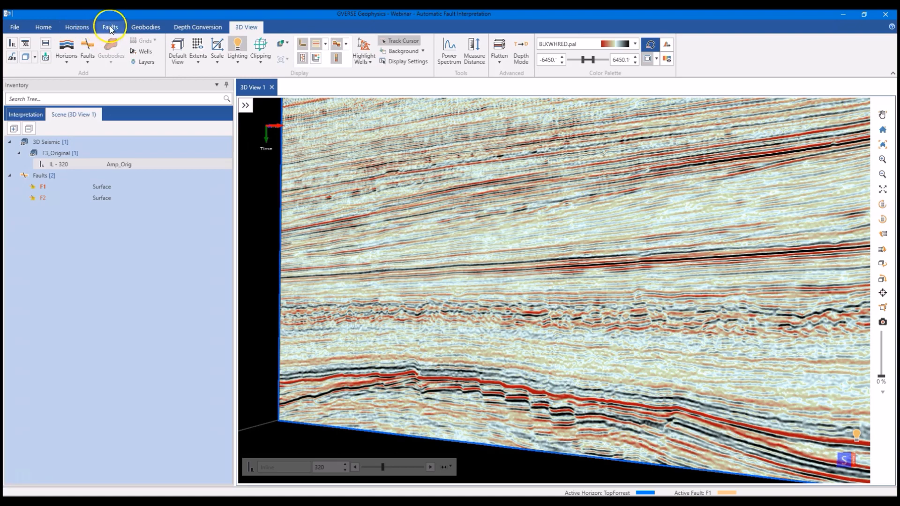
- Start generating a fault attribute volume from the F3Block_Original seismic file
left_click(109, 27)
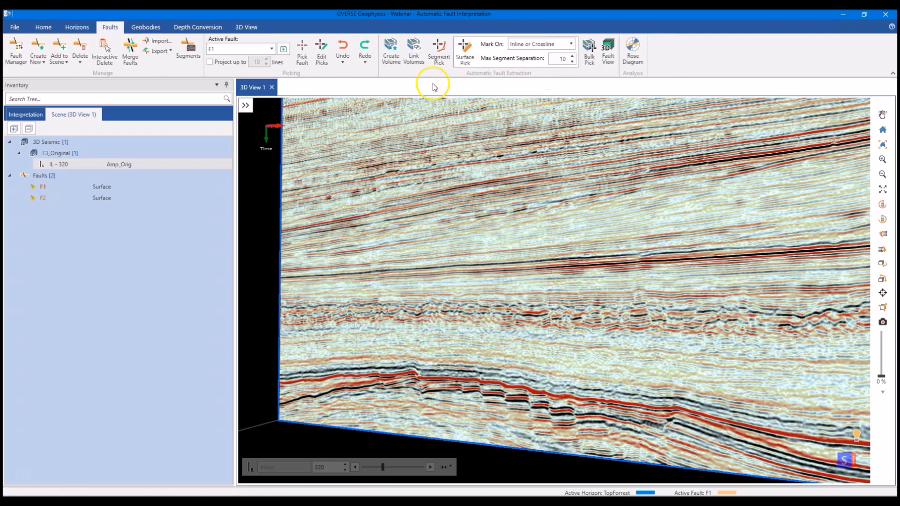
left_click(391, 58)
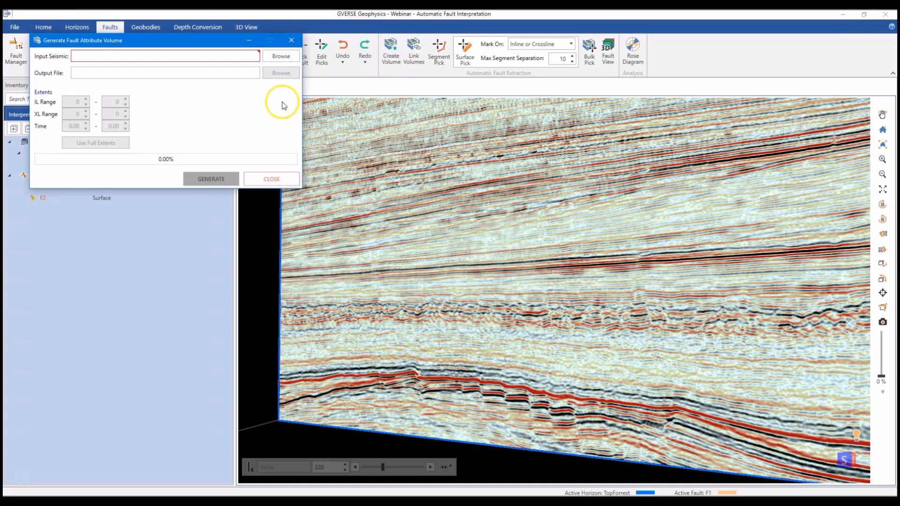
left_click(280, 56)
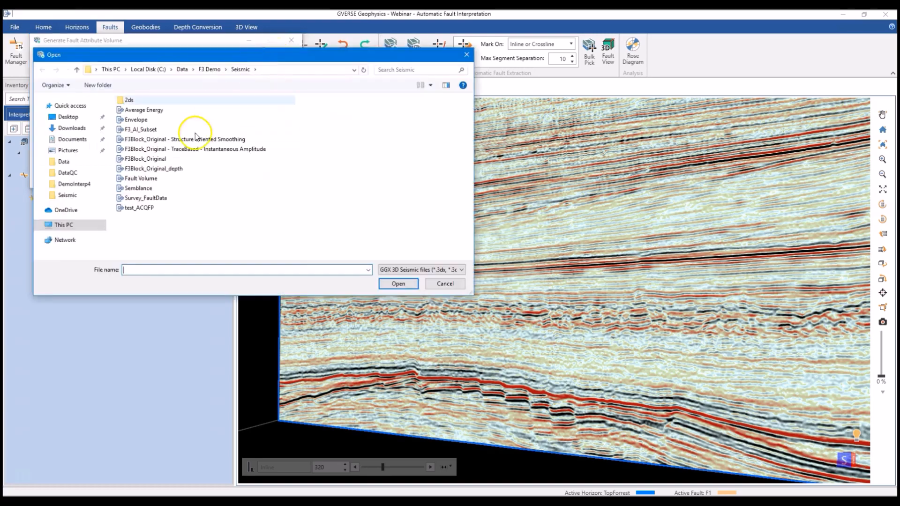
double_click(155, 159)
left_click(211, 179)
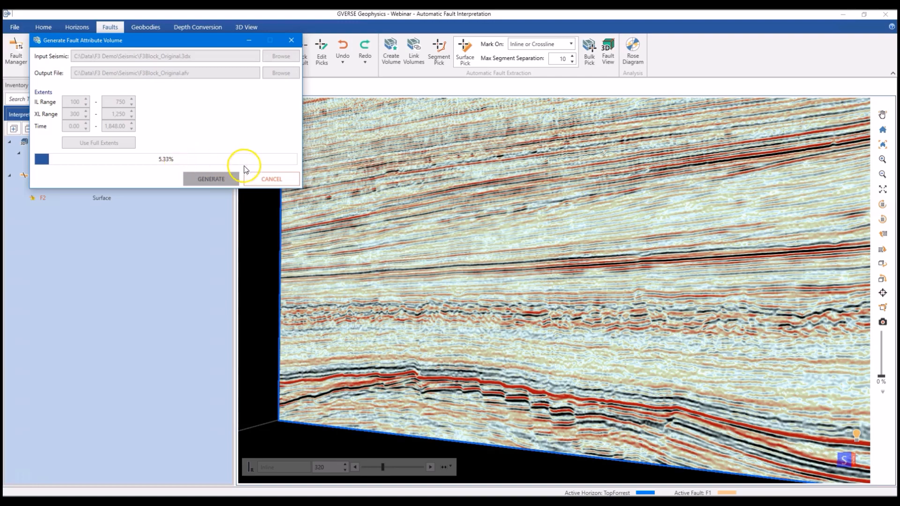
- Cancel the fault attribute volume generation and close its dialog
left_click(260, 178)
left_click(188, 140)
left_click(202, 144)
left_click(261, 178)
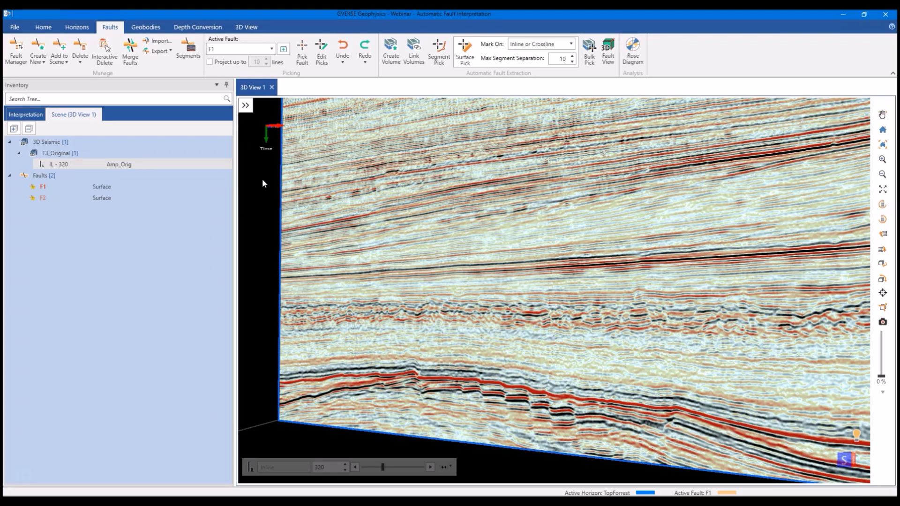
- Link the existing fault volume F3Block_Original.afv in C:\Data to the F3_Original survey
left_click(413, 59)
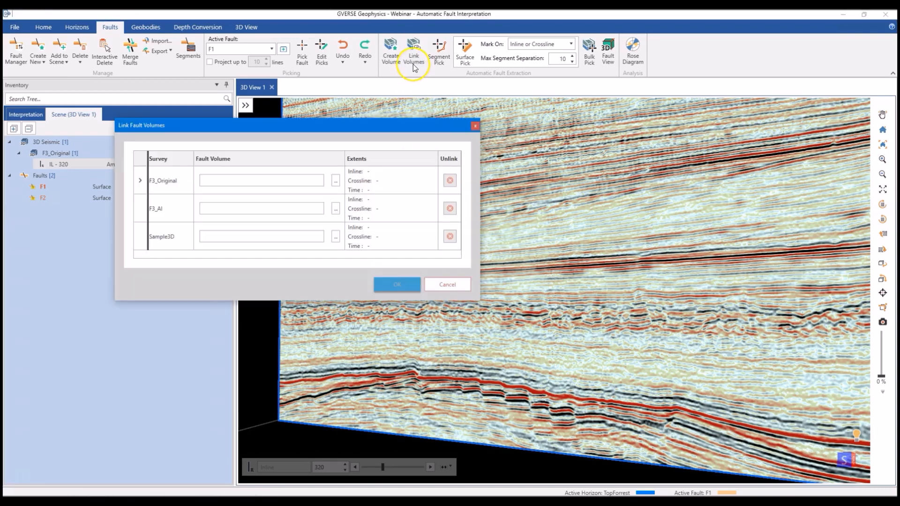
left_click(336, 181)
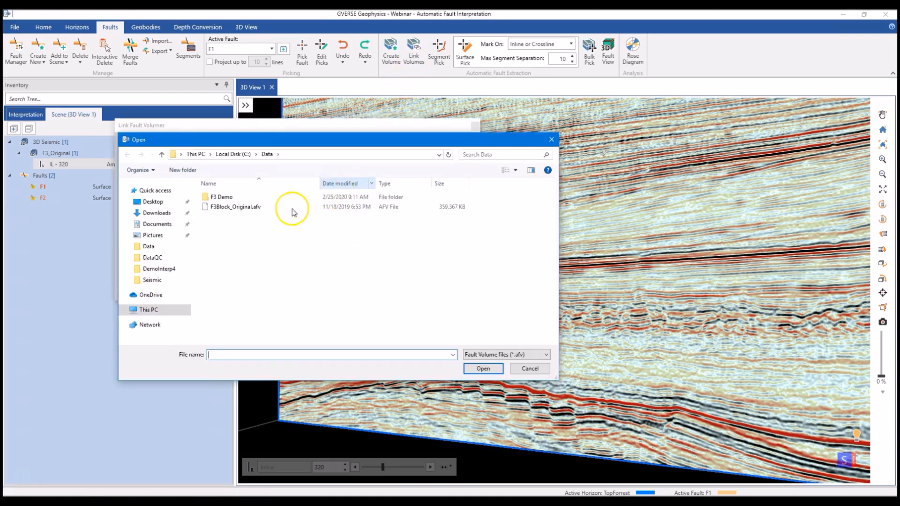
double_click(231, 207)
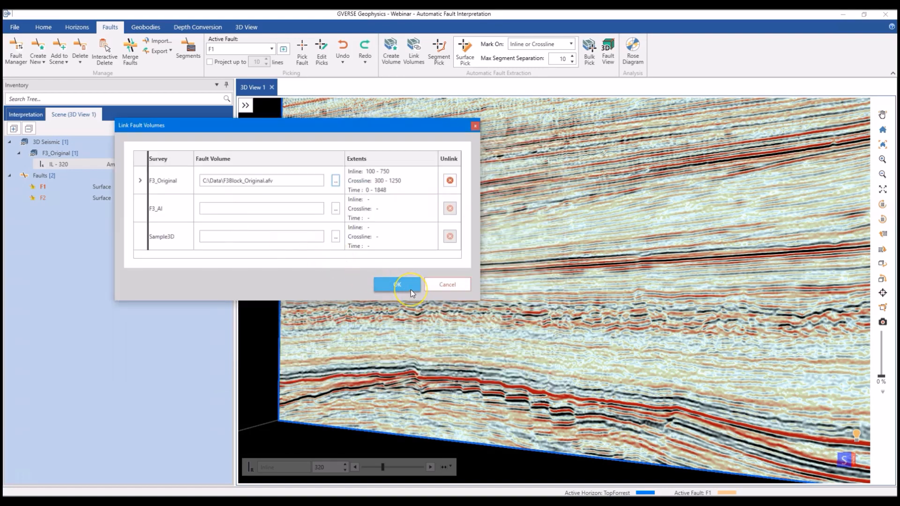
left_click(410, 290)
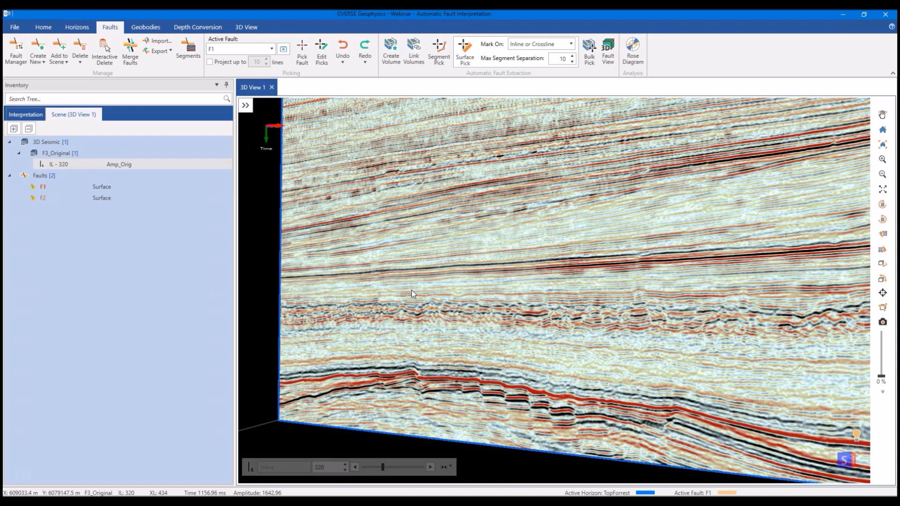
left_click(411, 296)
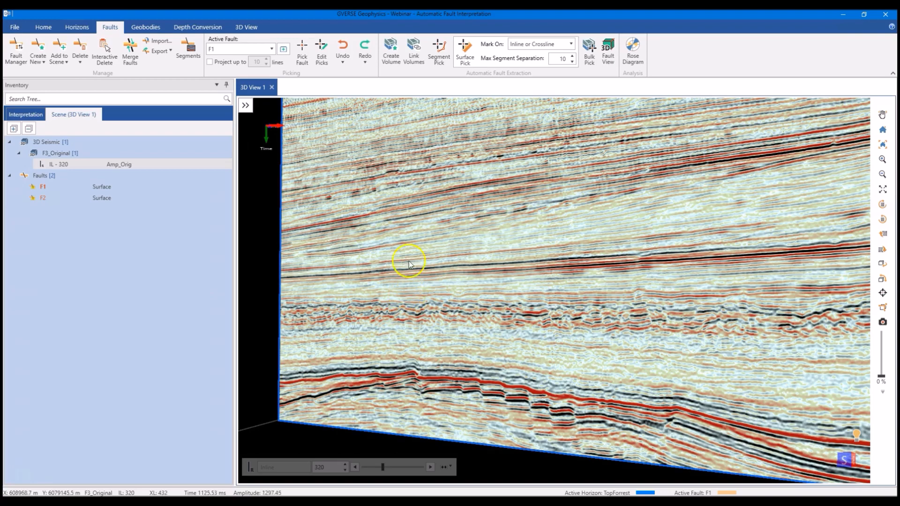
- Start Segment Pick mode for fault F1 to display the fault segments on inline 320
left_click(438, 52)
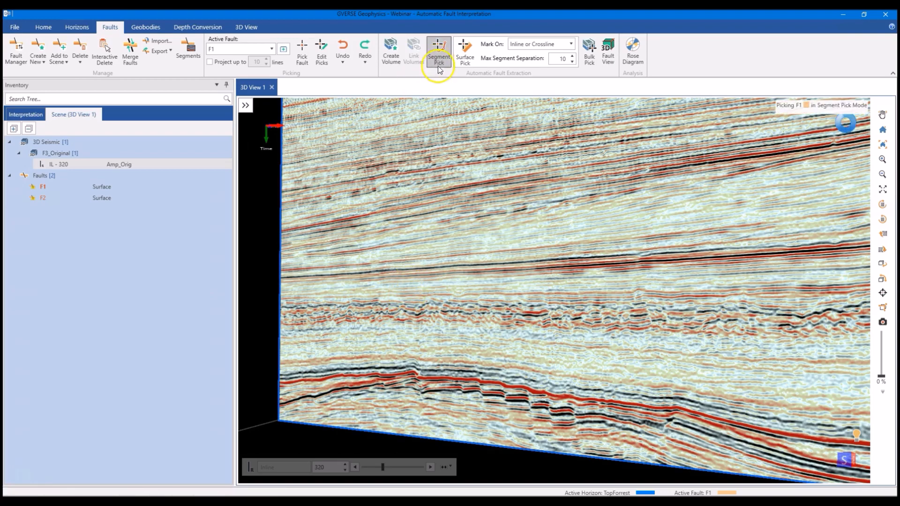
left_click(433, 101)
left_click(434, 105)
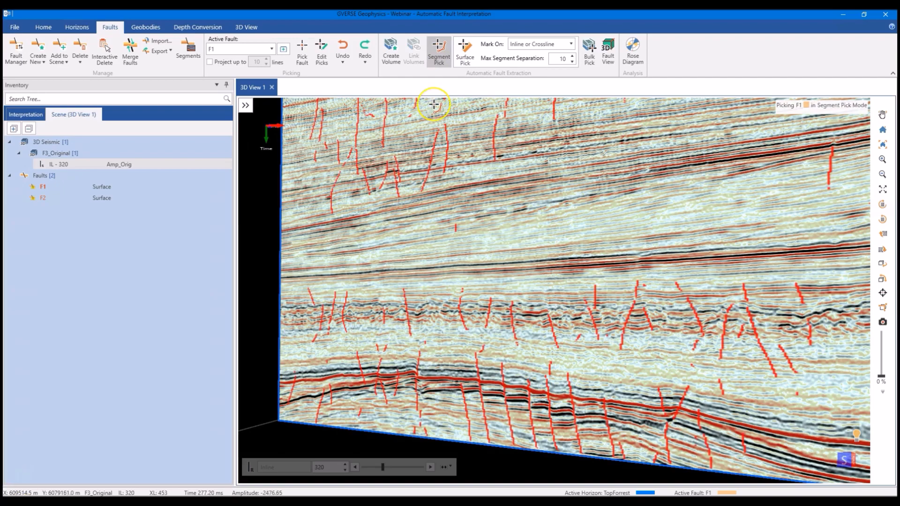
scroll(467, 375, "up", 2)
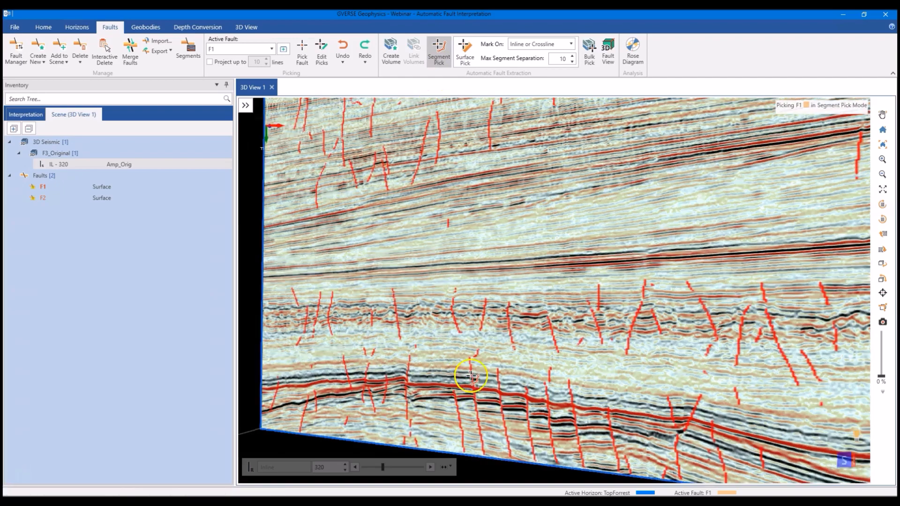
scroll(519, 390, "up", 3)
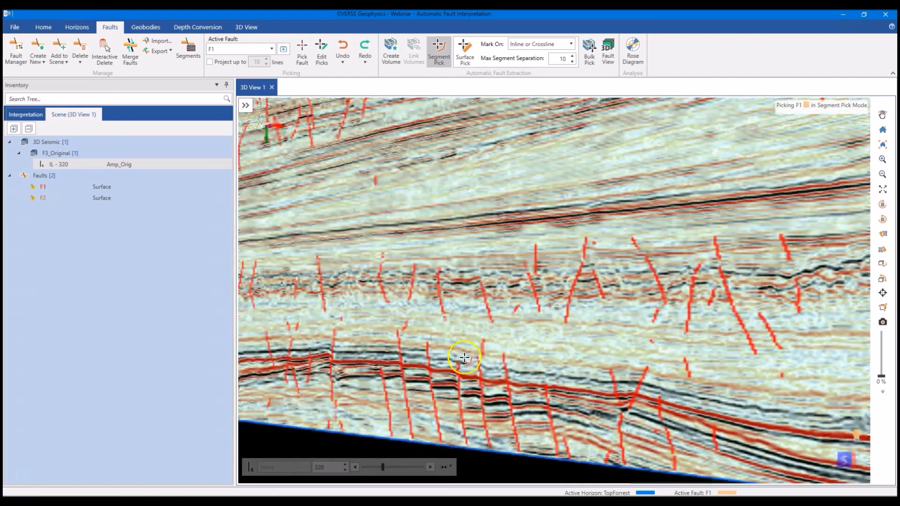
middle_click_drag(476, 377, 474, 378)
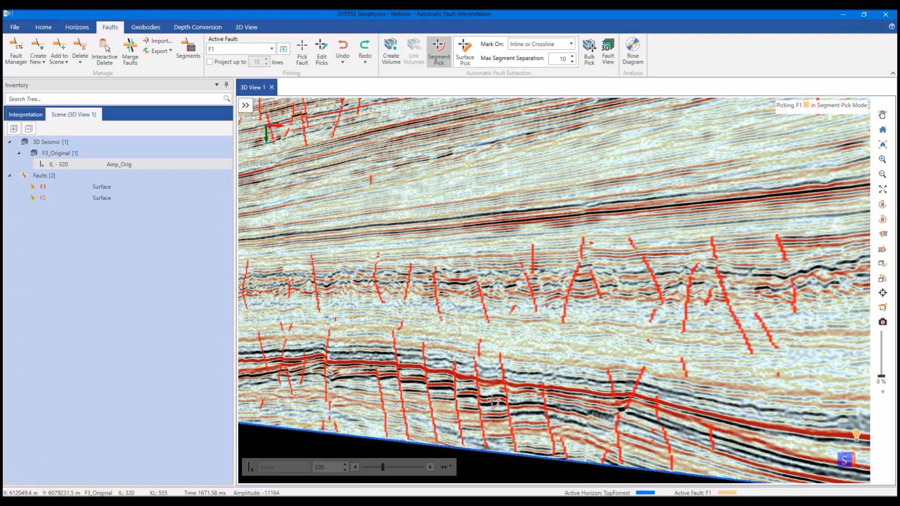
- Open the time slice at 1672 through the lower faults of inline 320 and change its data version to Semblance
right_click(493, 400)
left_click(513, 370)
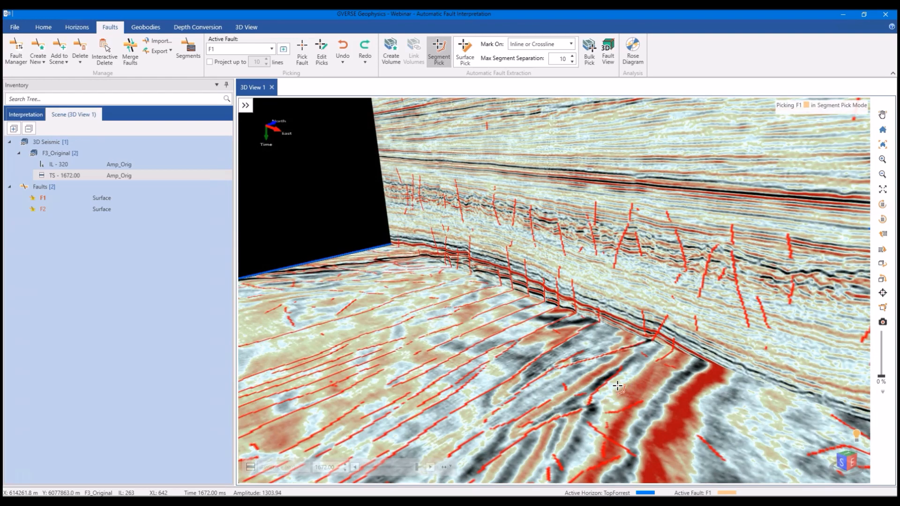
left_click(618, 385)
right_click(617, 385)
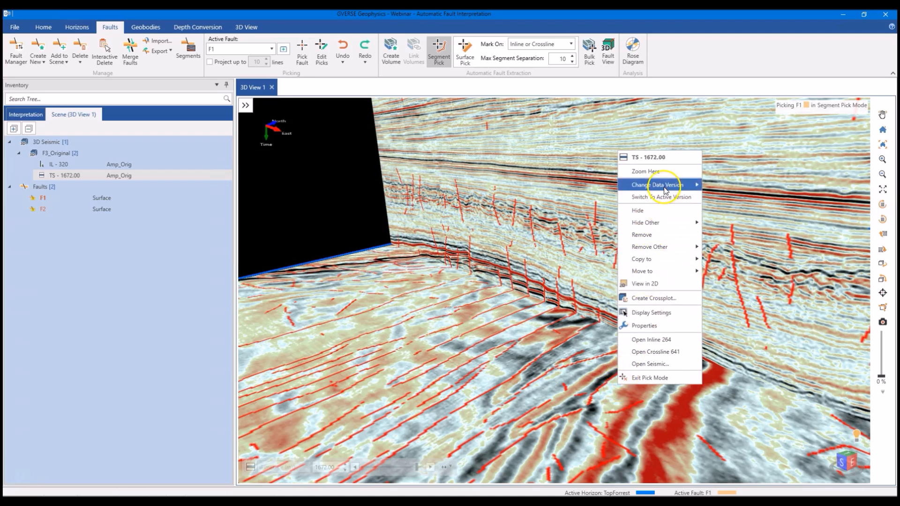
mouse_move(681, 188)
left_click(729, 198)
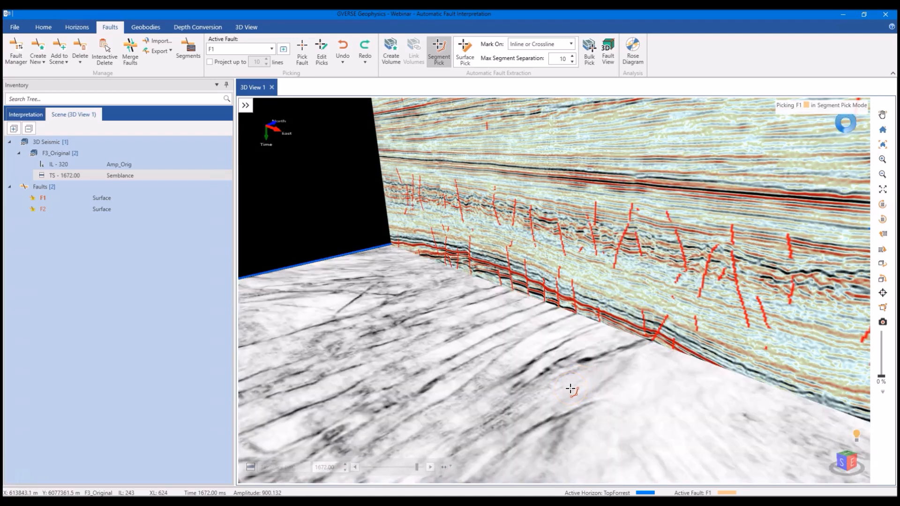
- Pick the extracted fault segment cutting the lower red reflector on inline 320 as the first segment of fault F1
scroll(574, 389, "up", 5)
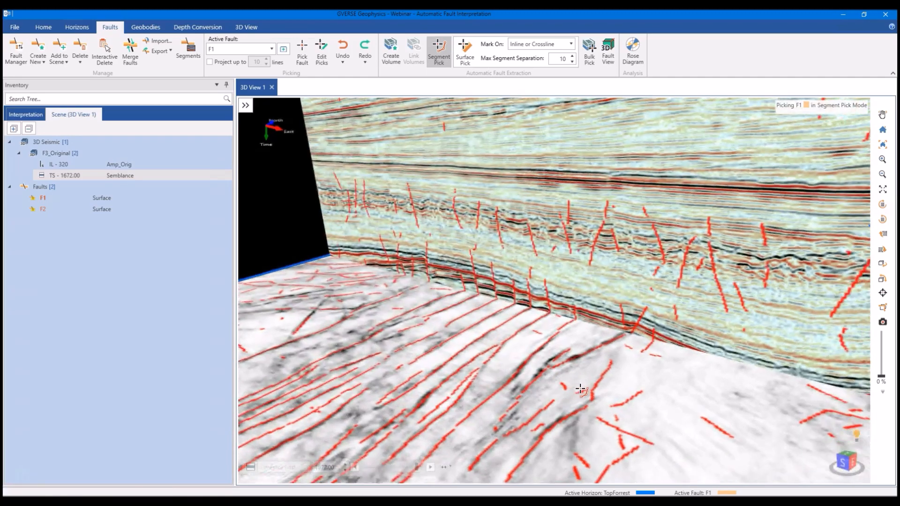
scroll(580, 389, "down", 5)
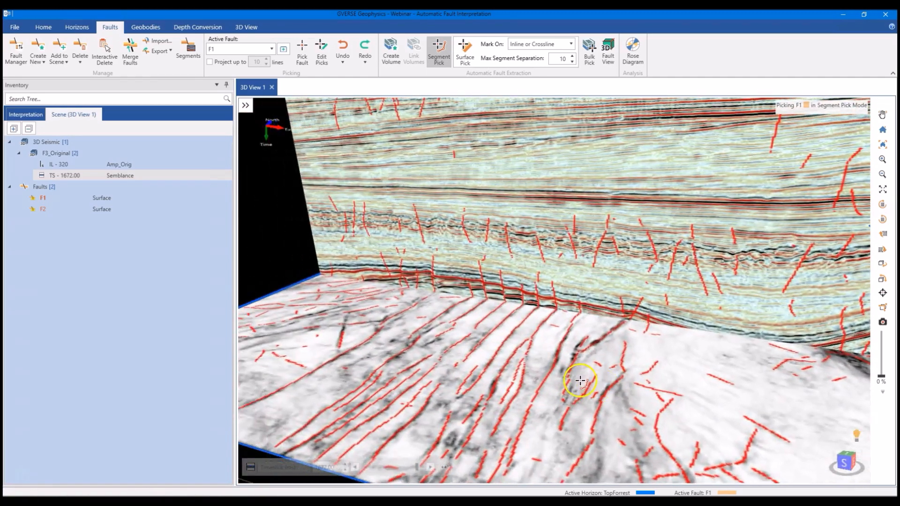
scroll(583, 380, "up", 4)
mouse_move(581, 390)
middle_mouse_down()
mouse_move(570, 384)
mouse_move(577, 387)
middle_mouse_up()
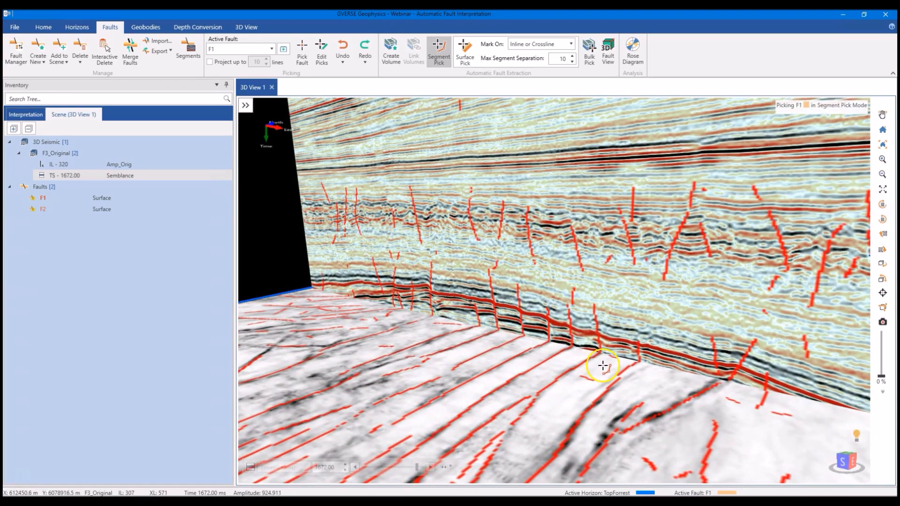
left_click(600, 334)
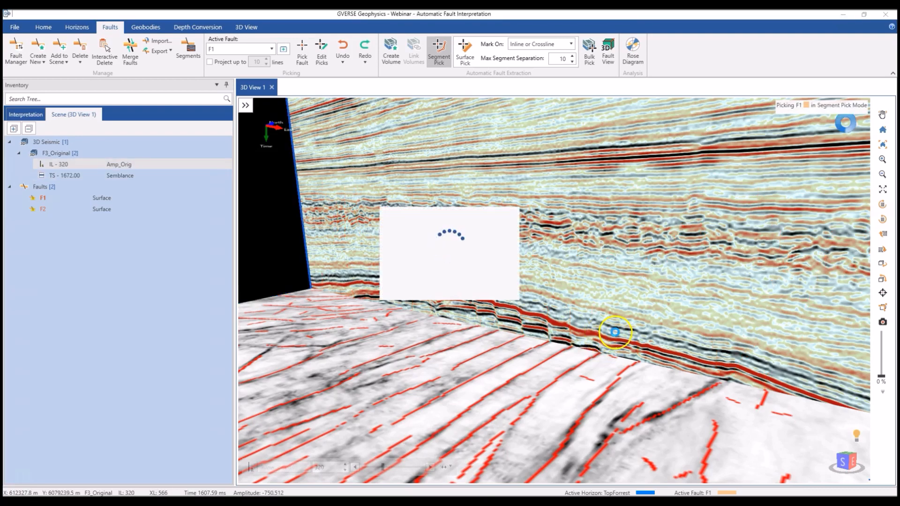
middle_click_drag(601, 341, 610, 342)
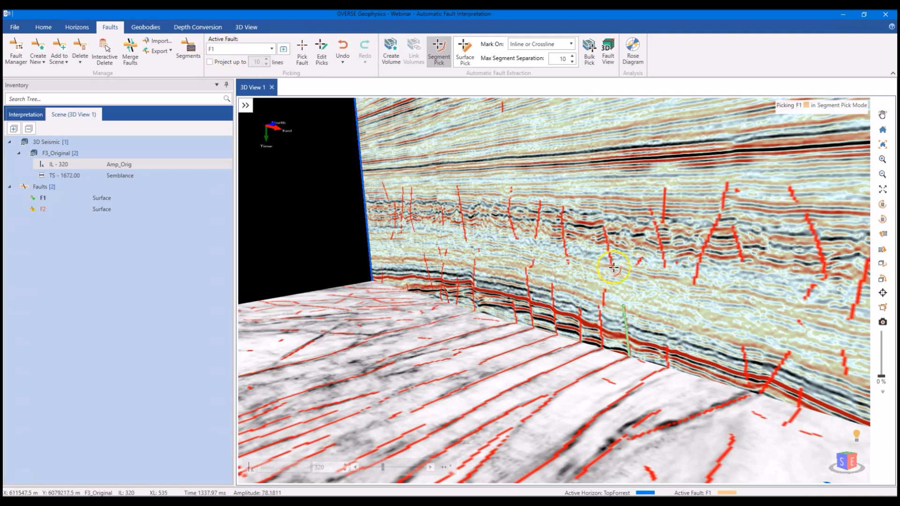
- Hide the Semblance time slice at 1672 so only the inline section shows behind the F1 segment
right_click(570, 349)
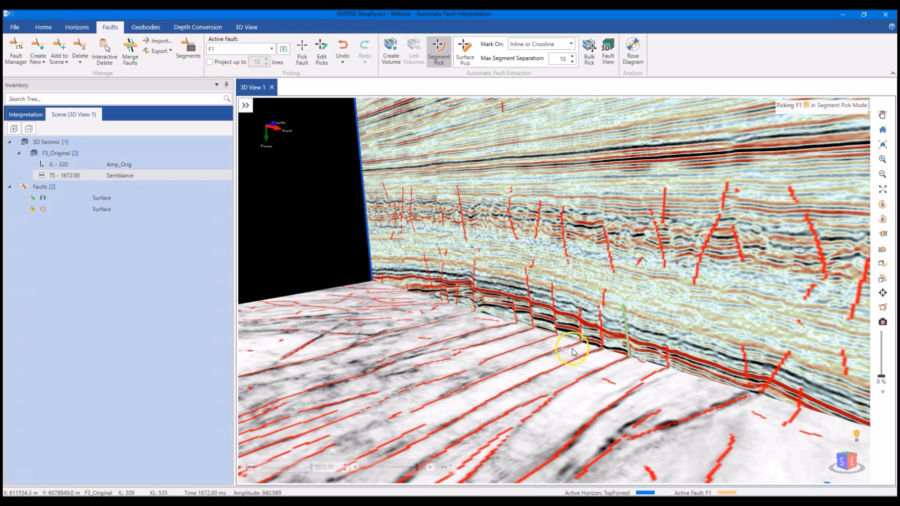
left_click(589, 198)
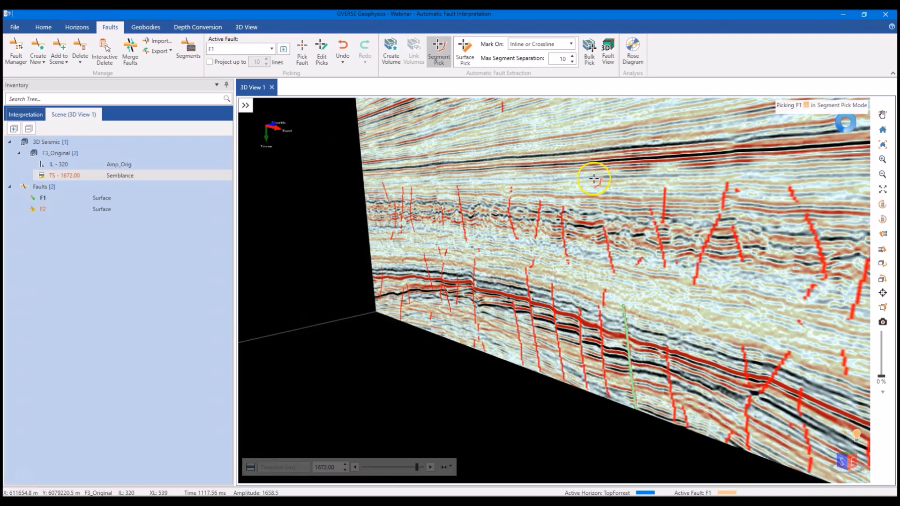
middle_click_drag(628, 305, 526, 352)
- Extend fault F1 by picking the matching fault segments on inlines 330 and 340
left_click(516, 351)
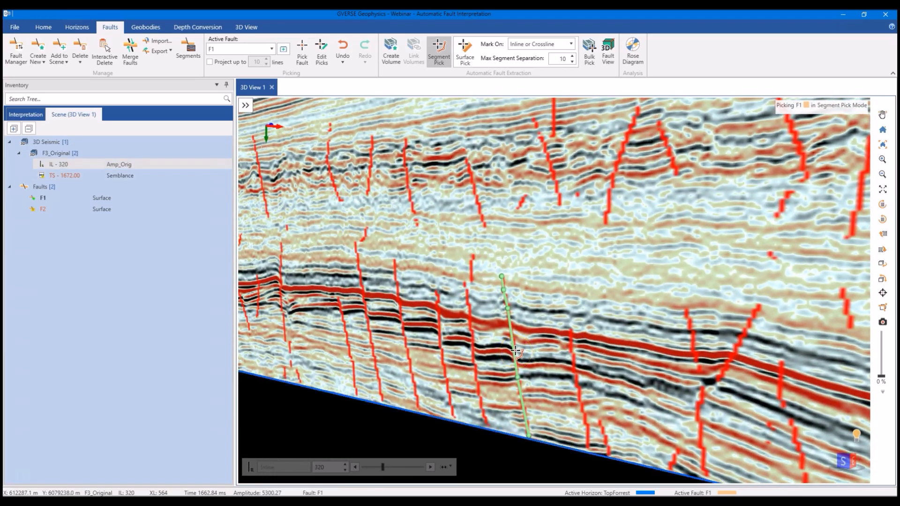
left_click(430, 467)
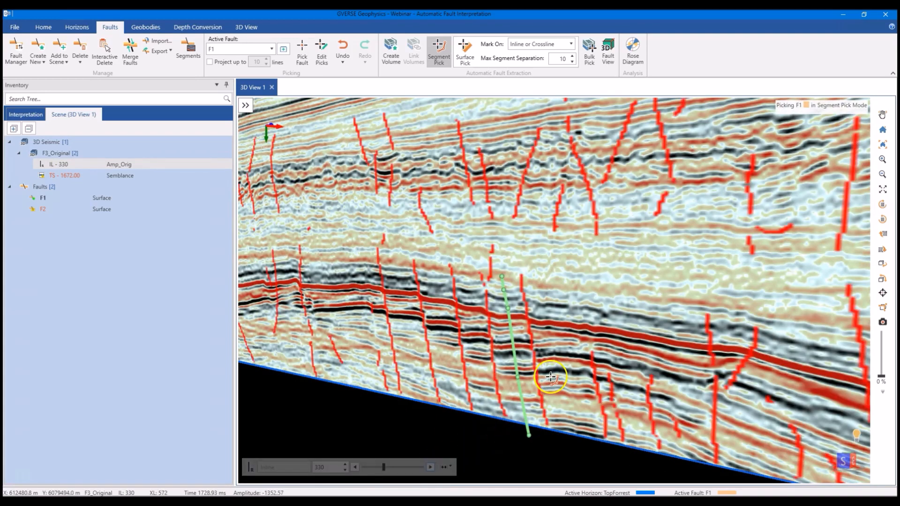
left_click(533, 352)
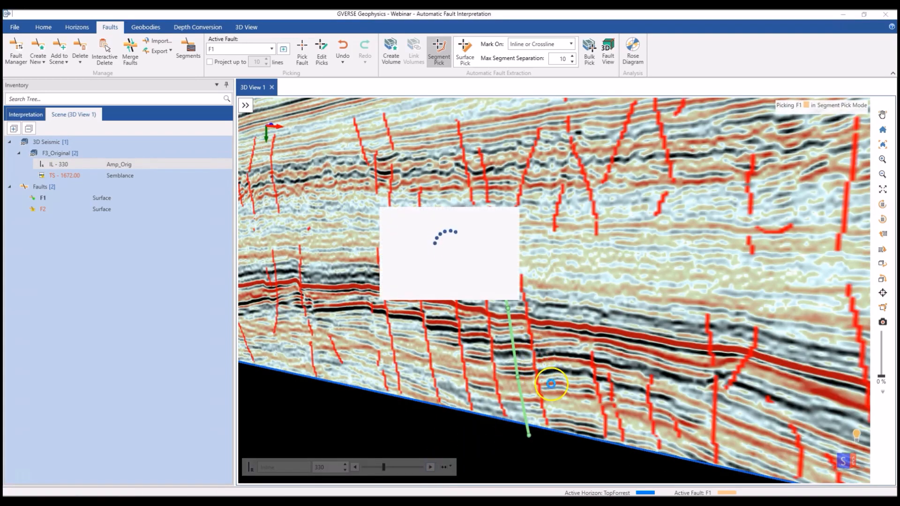
middle_click_drag(561, 385, 673, 376)
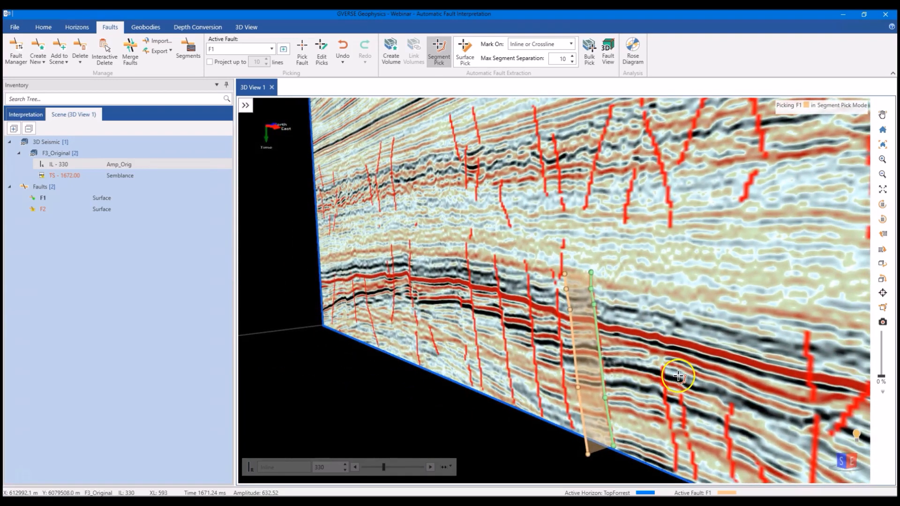
left_click(430, 467)
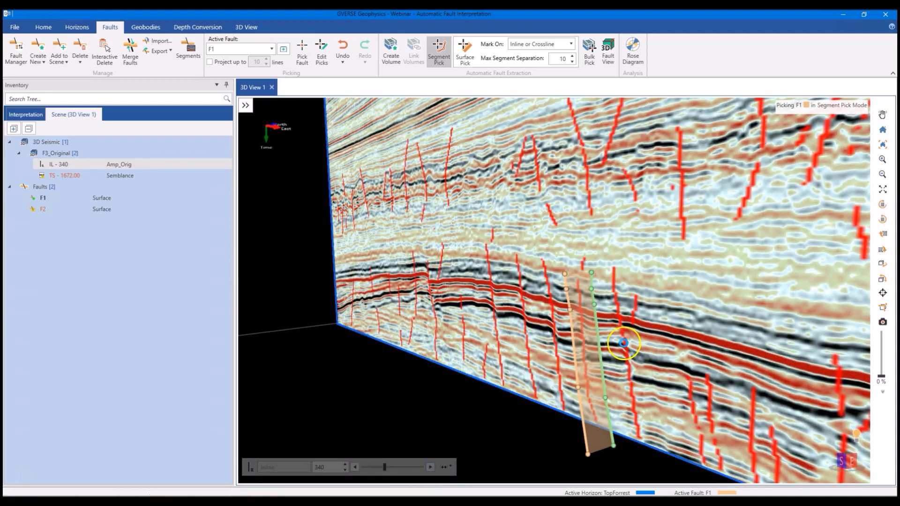
left_click(623, 342)
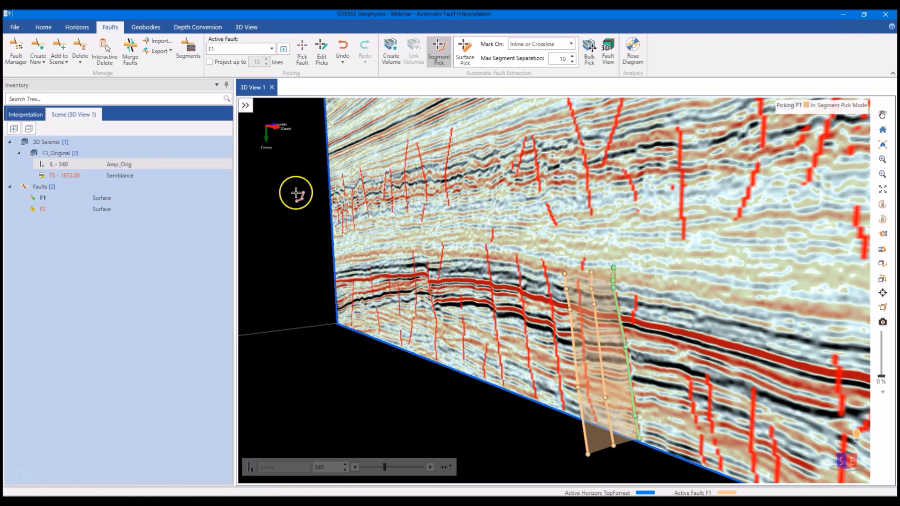
- Turn on fault projection up to 10 lines and extend fault F1 with the matching segment on inline 350
left_click(224, 64)
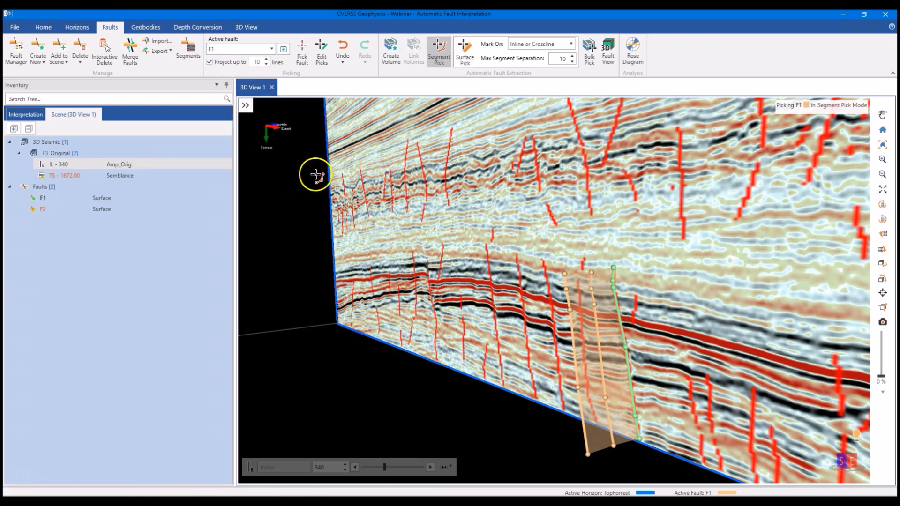
left_click(430, 467)
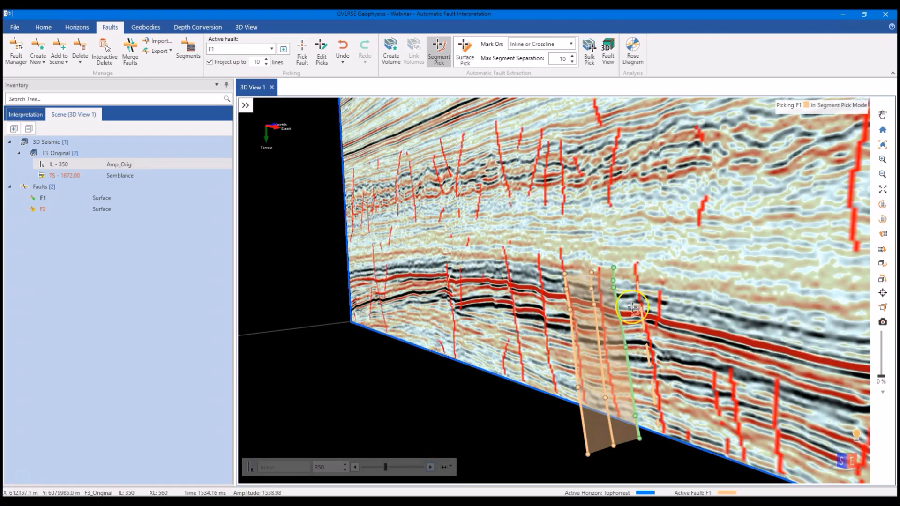
left_click(651, 348)
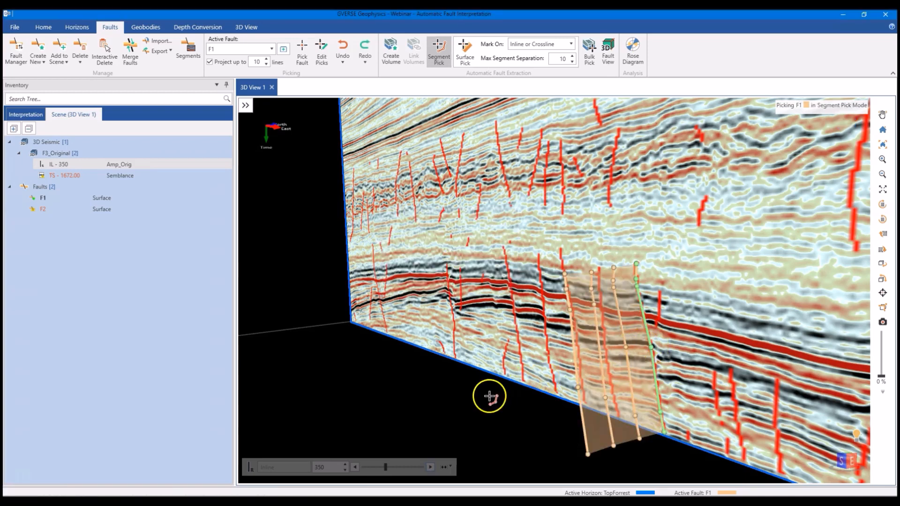
- Go back to inline 310 and examine how fault F1 projects onto that section
left_click(355, 467)
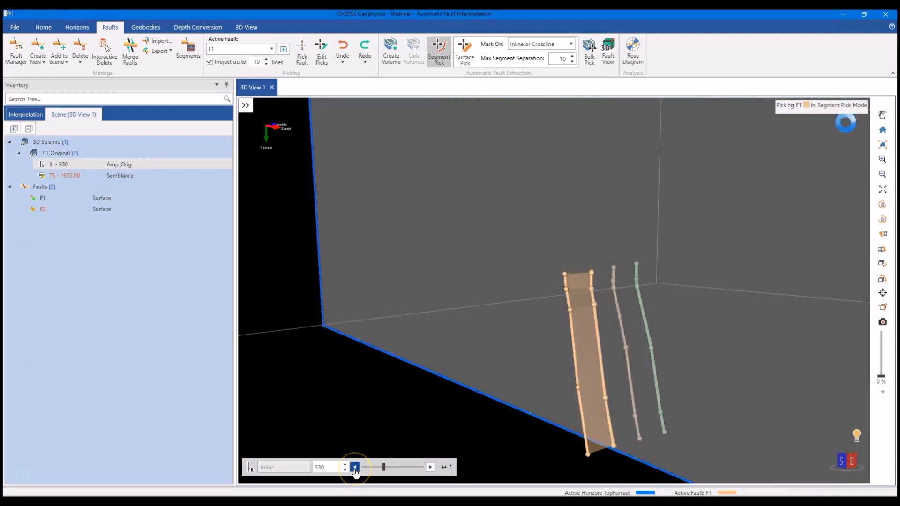
left_click(355, 467)
left_click(355, 467)
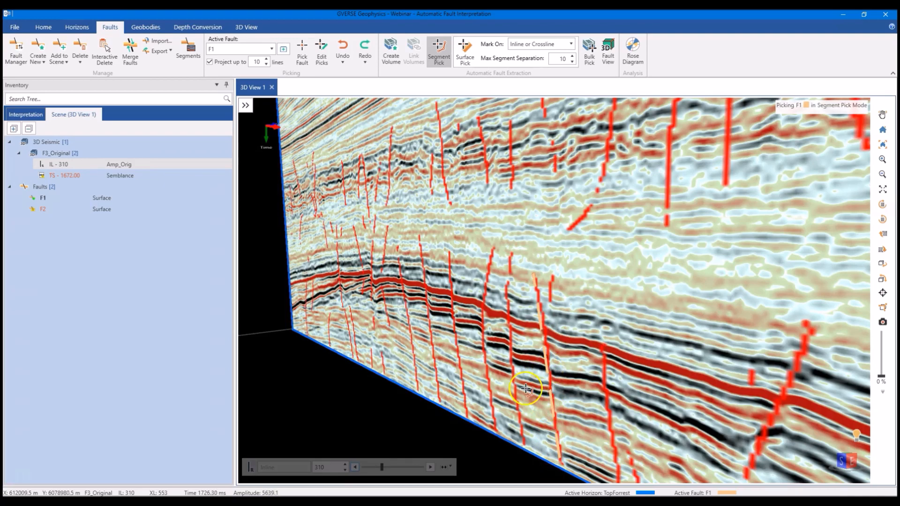
middle_click_drag(551, 397, 509, 422)
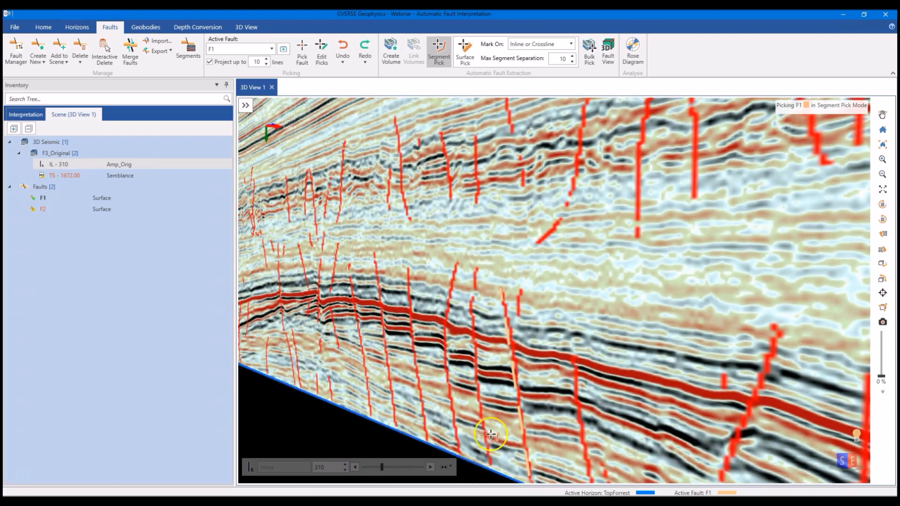
- Edit the F1 segment on inline 320 and move its top node upward to extend the fault above the lower reflectors
left_click(430, 467)
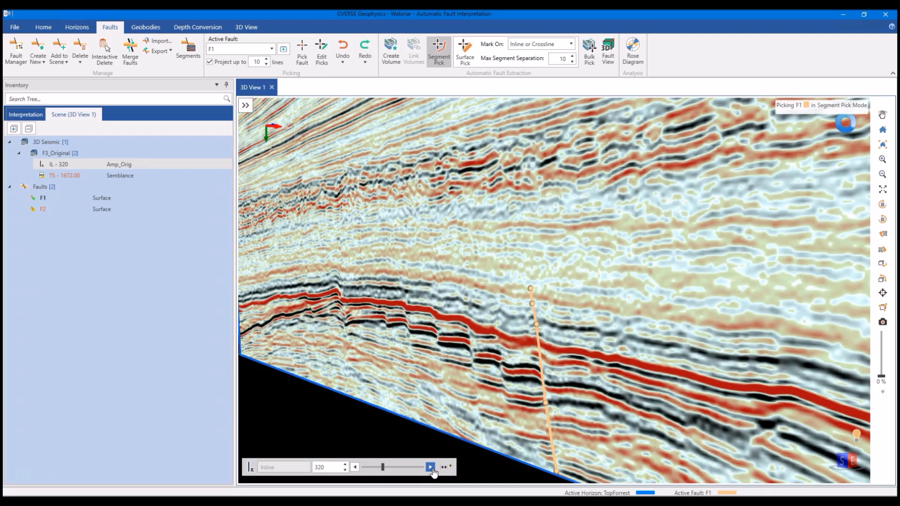
left_click(541, 377)
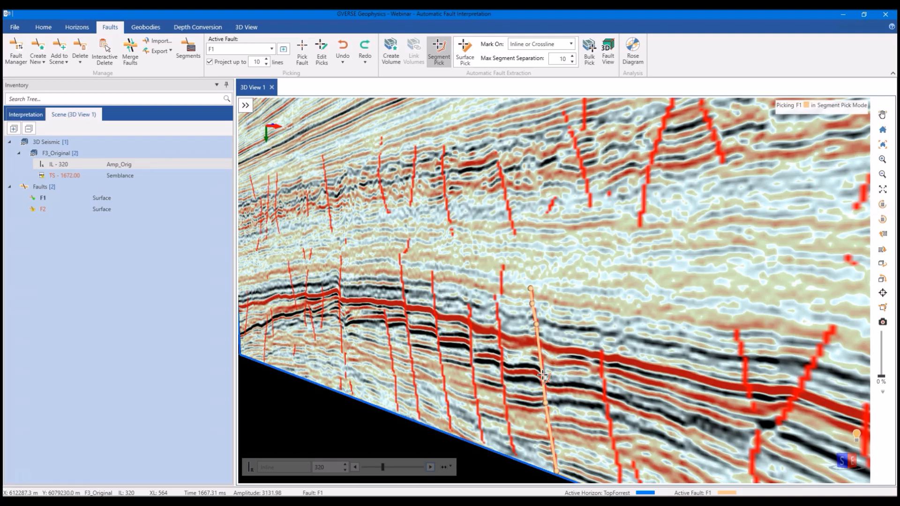
right_click(542, 375)
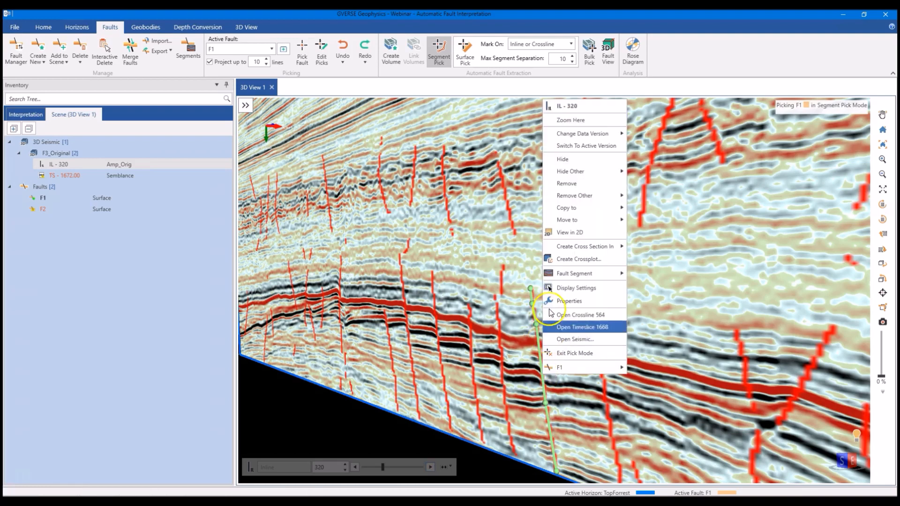
mouse_move(560, 280)
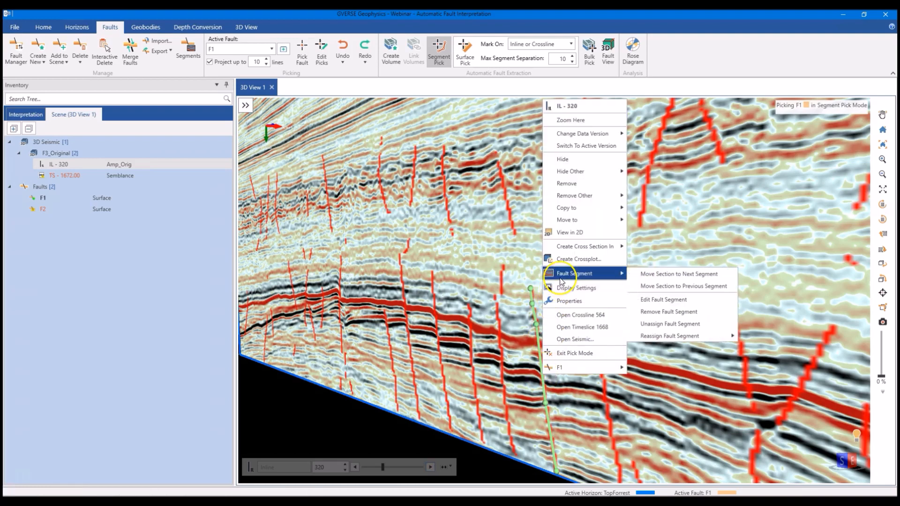
left_click(641, 298)
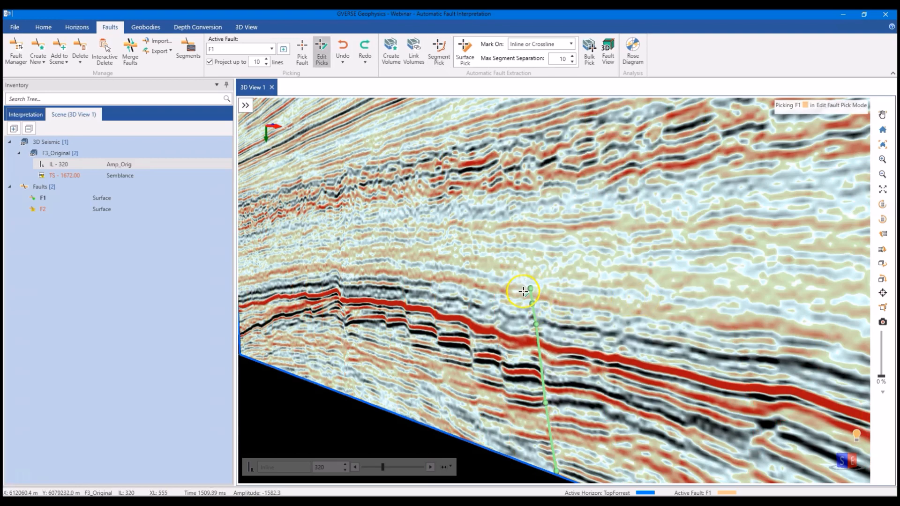
left_click_drag(530, 290, 530, 279)
left_click_drag(511, 246, 508, 229)
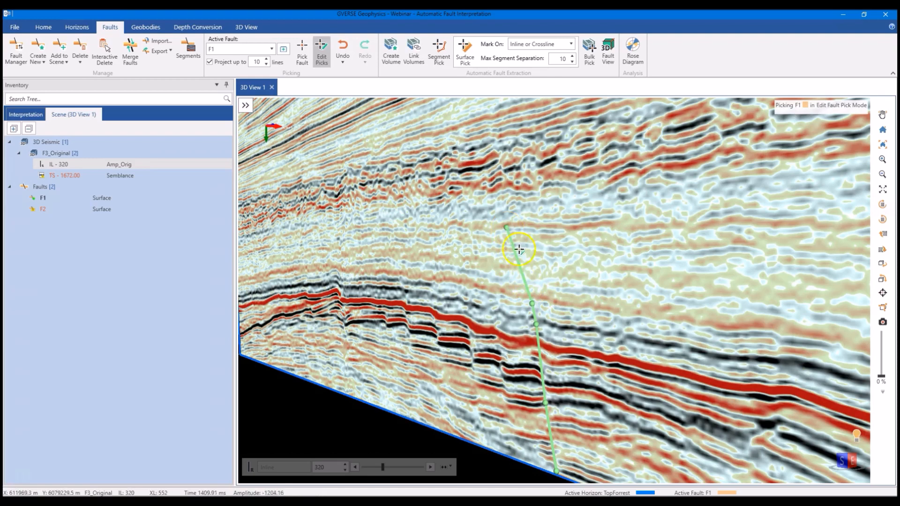
left_click_drag(512, 227, 515, 225)
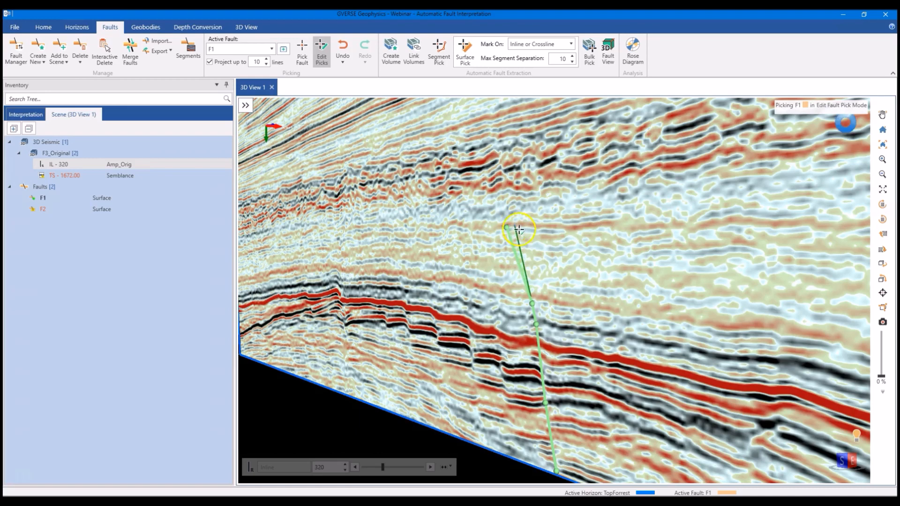
right_click(524, 269)
mouse_move(554, 184)
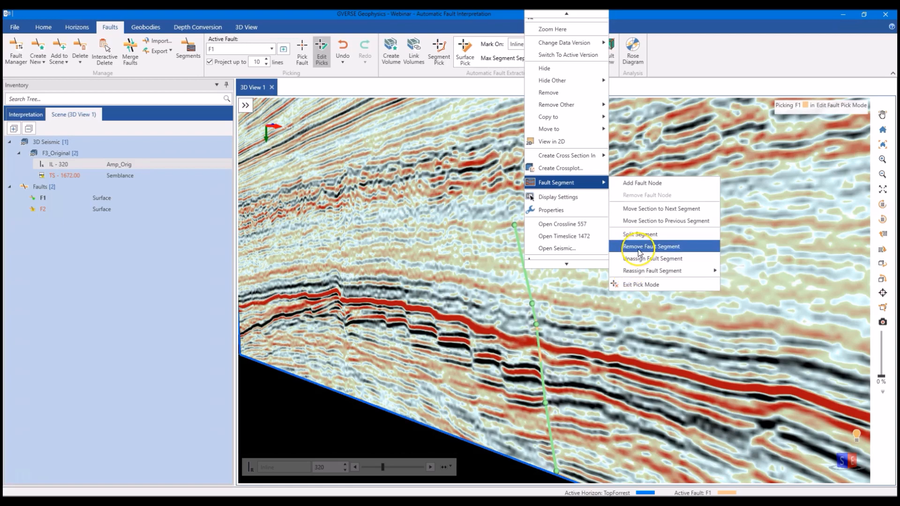
left_click(638, 248)
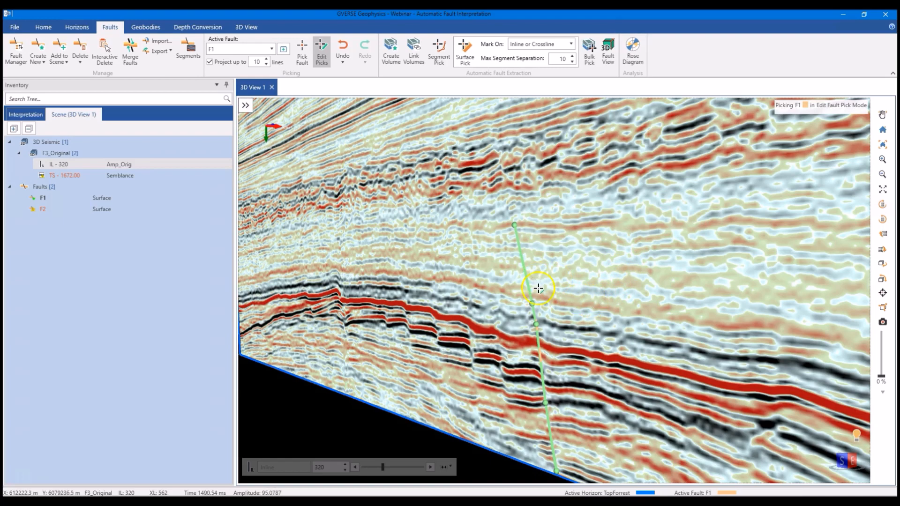
middle_click_drag(539, 302, 540, 302)
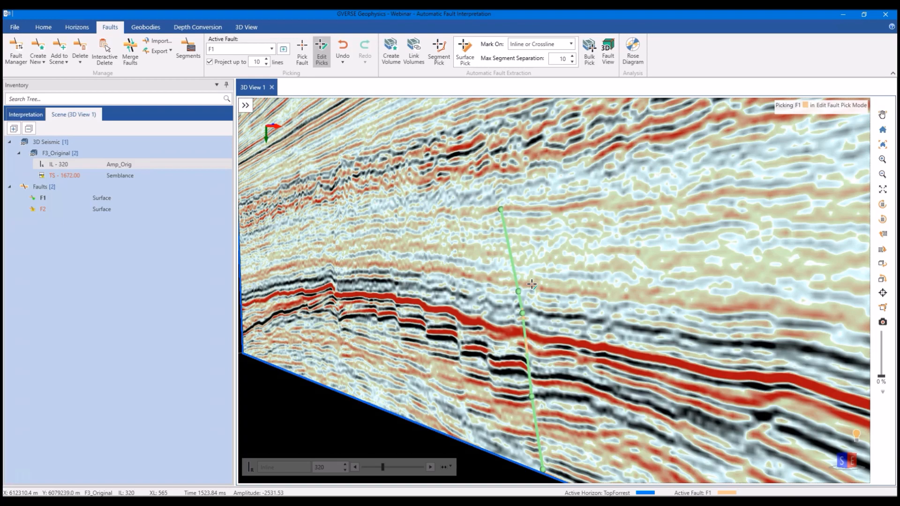
- Make F2 the active fault and extract its whole surface with Surface Pick from a fault segment on inline 320
left_click(238, 48)
left_click(242, 94)
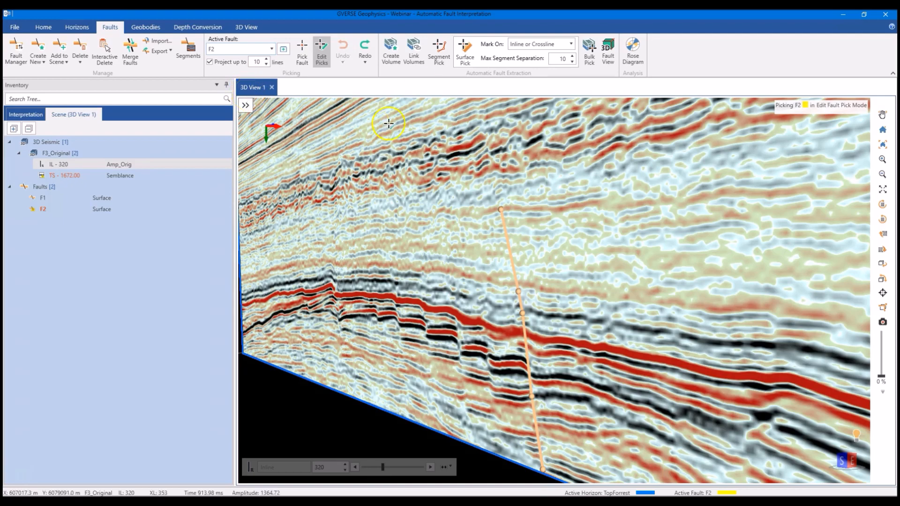
left_click(463, 52)
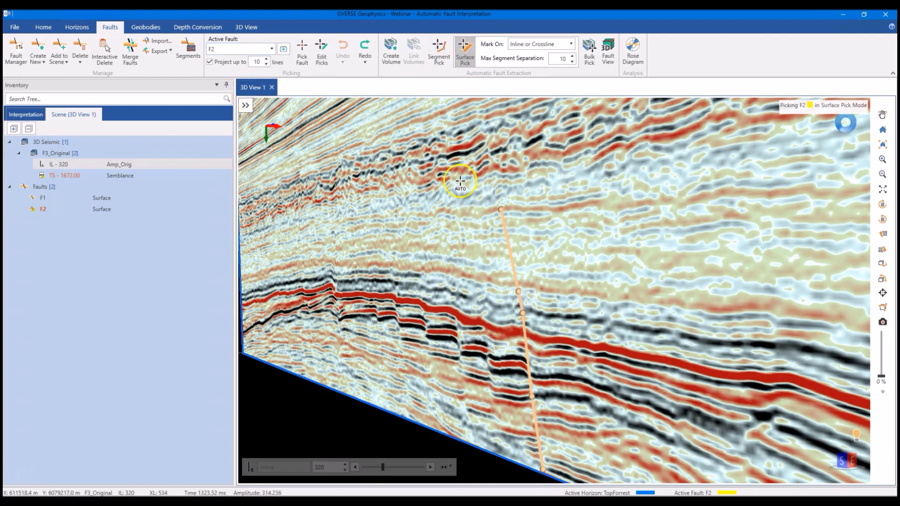
left_click(438, 341)
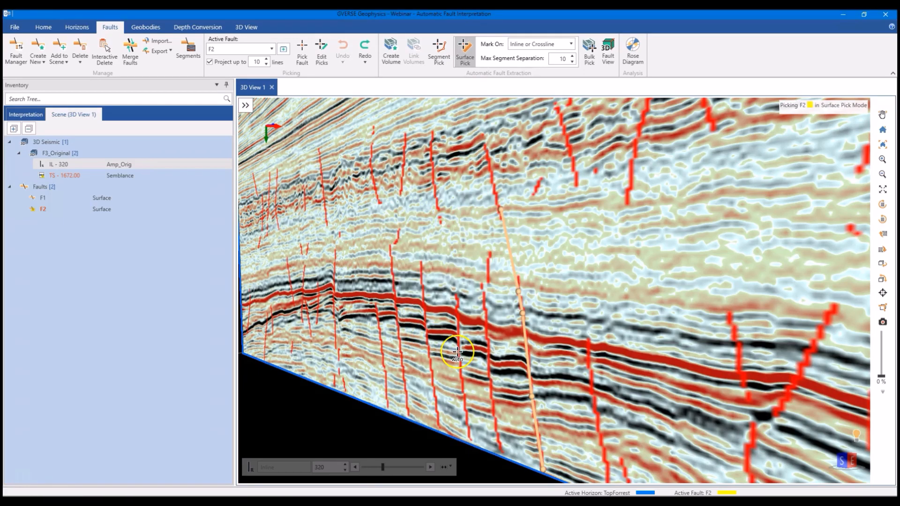
middle_click_drag(458, 352, 525, 323)
scroll(480, 342, "down", 1)
scroll(481, 343, "up", 3)
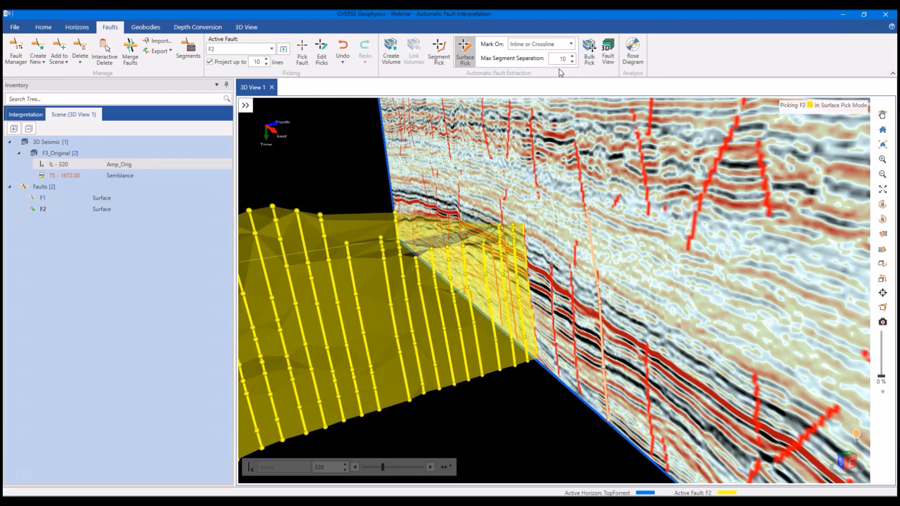
- Examine the extracted F2 surface and its segments from the side and from above against inline 320
scroll(517, 155, "down", 2)
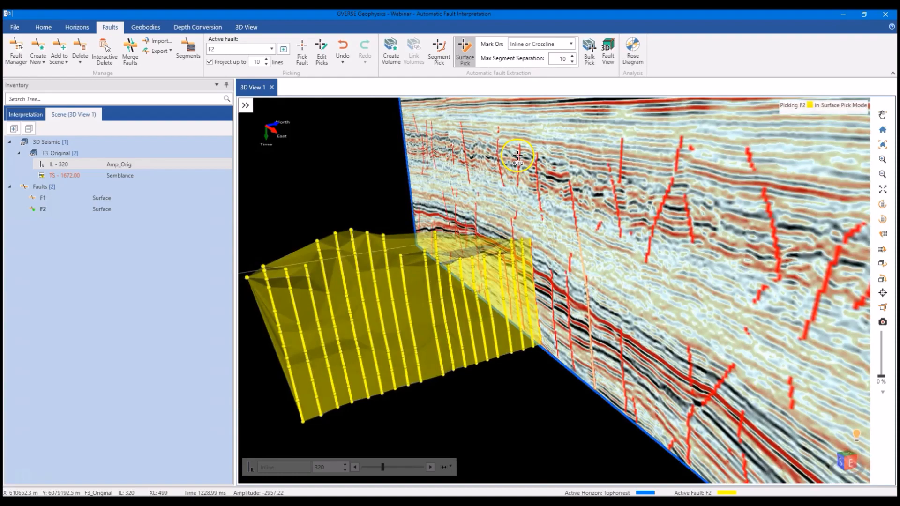
left_click_drag(517, 155, 534, 184)
scroll(534, 184, "down", 3)
middle_click_drag(535, 185, 549, 196)
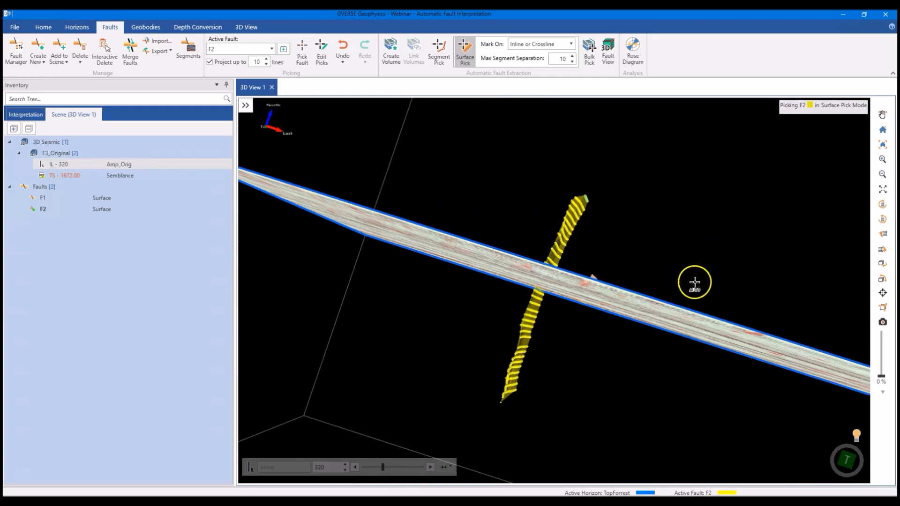
mouse_move(562, 303)
middle_mouse_down()
mouse_move(565, 286)
mouse_move(553, 295)
middle_mouse_up()
left_click(554, 50)
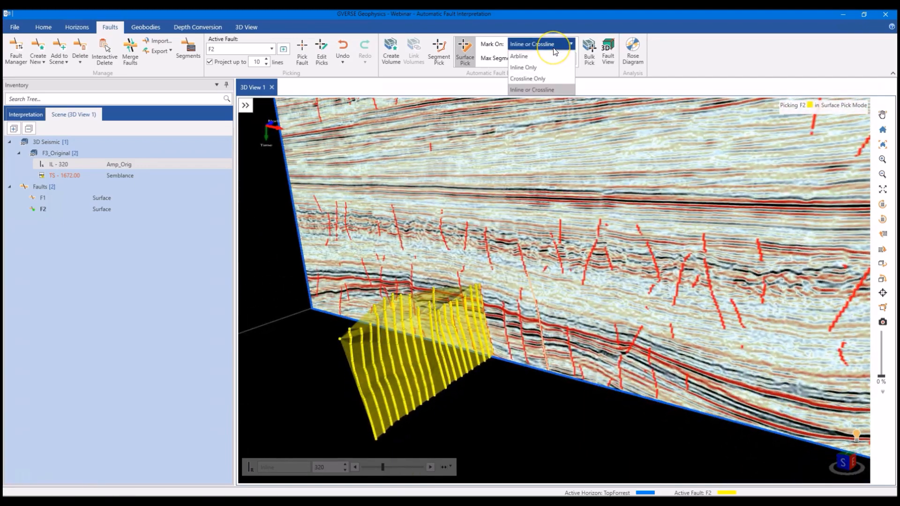
left_click(556, 77)
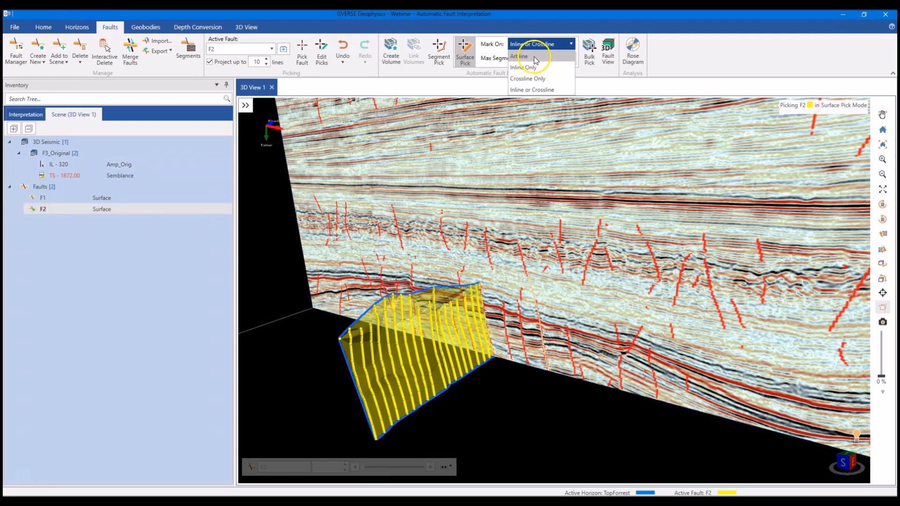
left_click(585, 81)
- Open the F2 fault segment on inline 241 for editing and show it close up on its section
right_click(415, 370)
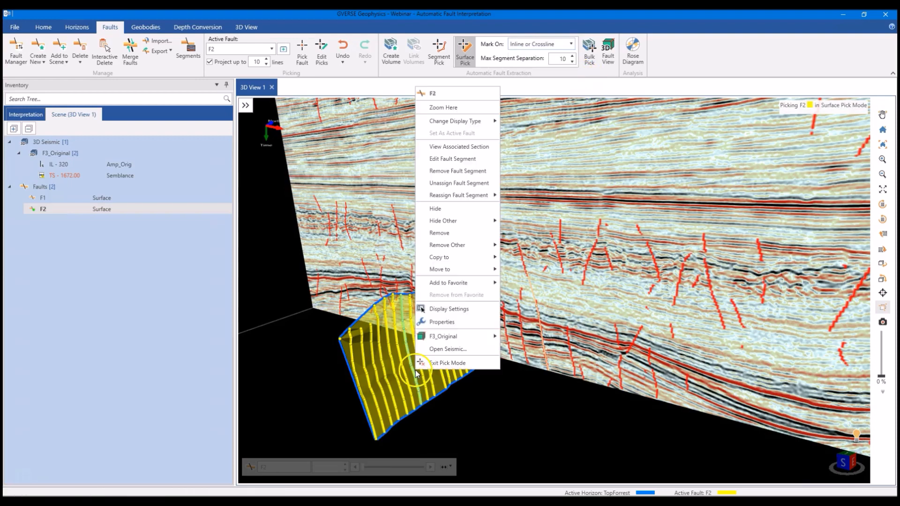
left_click(447, 159)
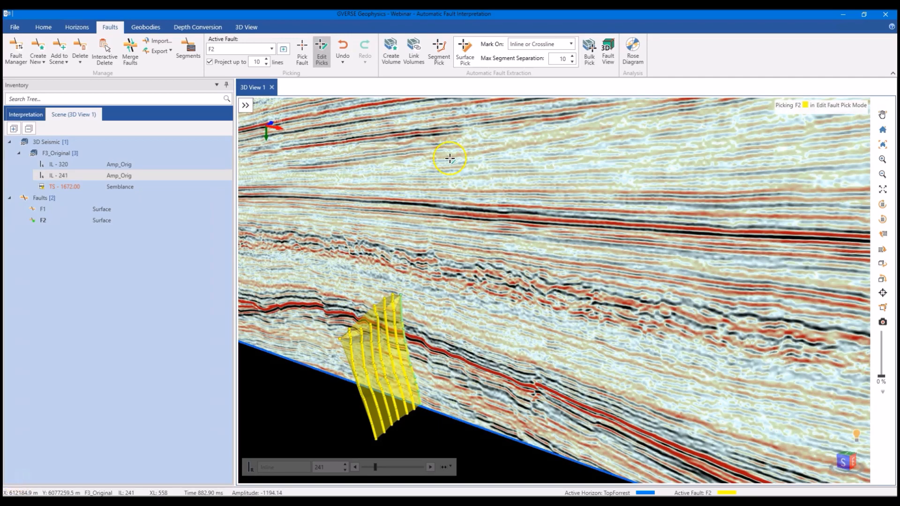
scroll(455, 322, "up", 2)
middle_click_drag(453, 323, 514, 277)
scroll(525, 282, "up", 2)
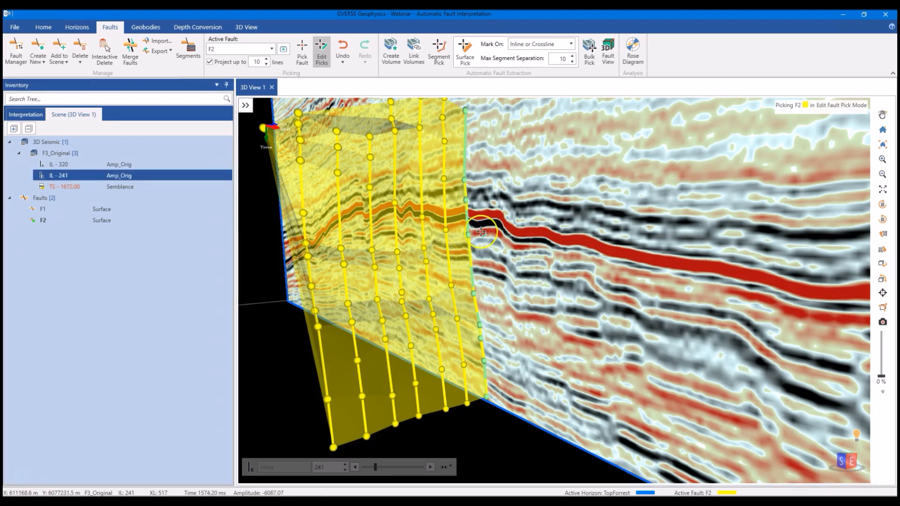
- Set up a Bulk Pick on F3_Original with inlines 100–500, crosslines 300–700 and a time range of 1500–1848
left_click(589, 66)
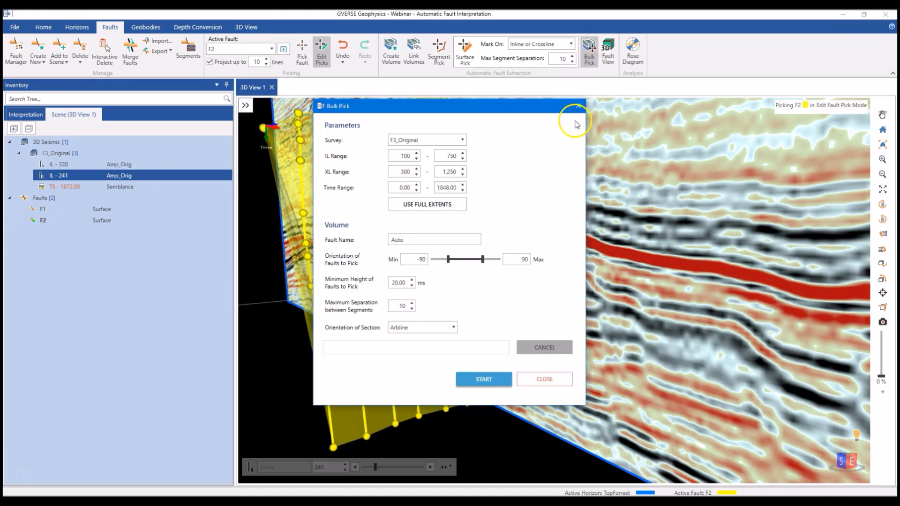
double_click(445, 157)
type("50")
key("Tab")
key("Tab")
type("700")
key("Tab")
type("1500")
left_click(495, 181)
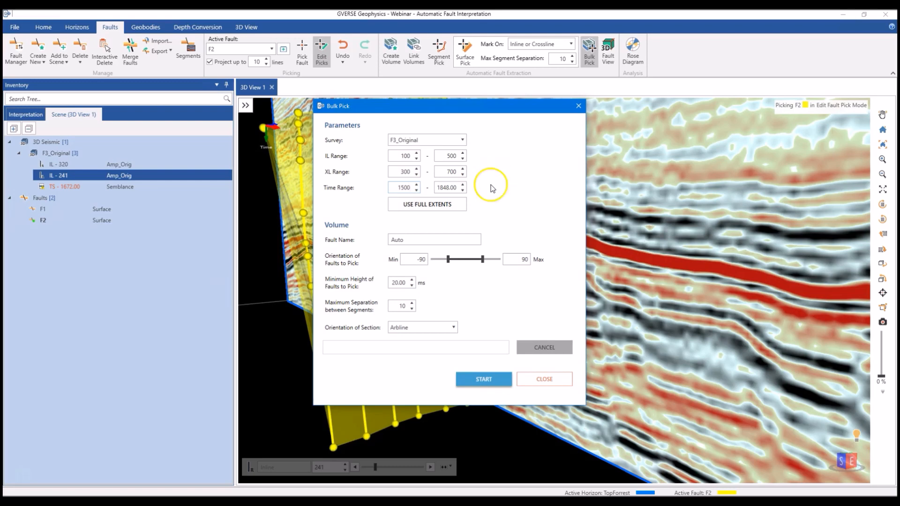
- Limit the orientation of faults to pick to -45 to 45 and set the section orientation to Inline or Crossline
left_click_drag(425, 259, 368, 280)
type("-45")
double_click(515, 259)
type("45")
left_click(388, 317)
left_click(391, 328)
left_click(394, 332)
left_click(369, 330)
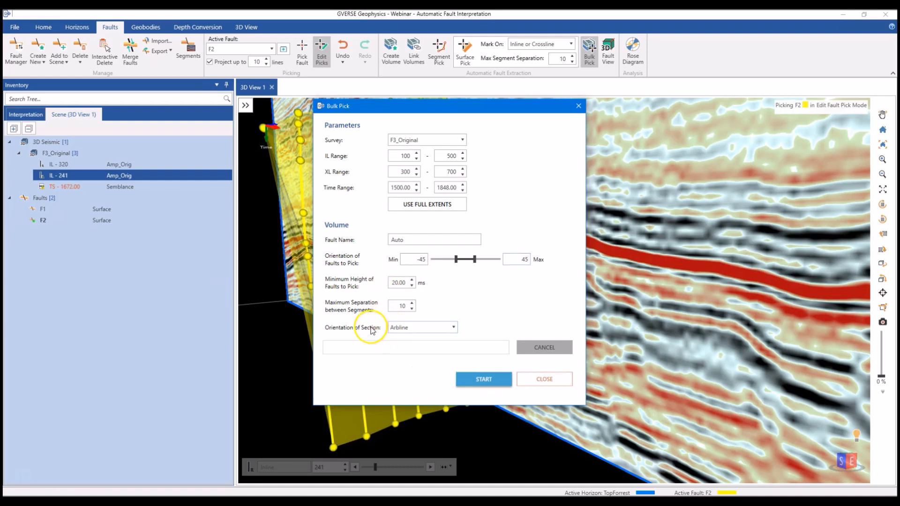
left_click(402, 328)
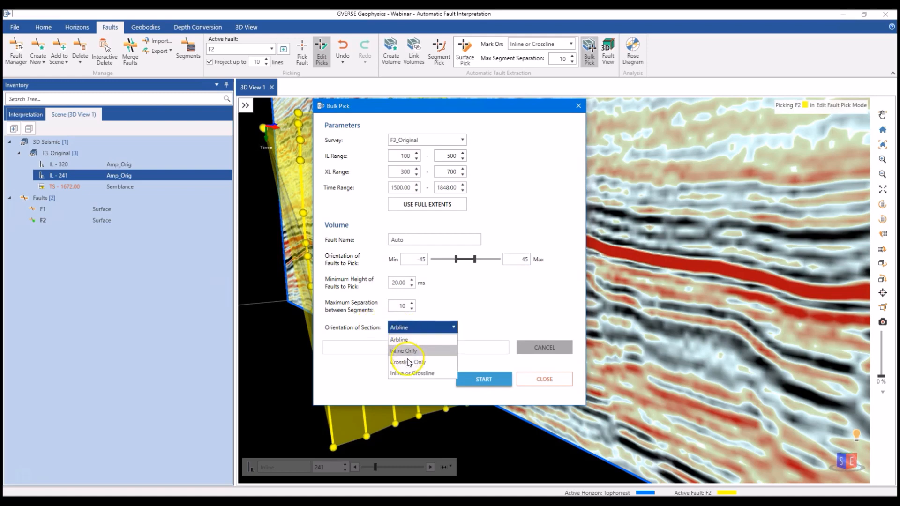
left_click(405, 372)
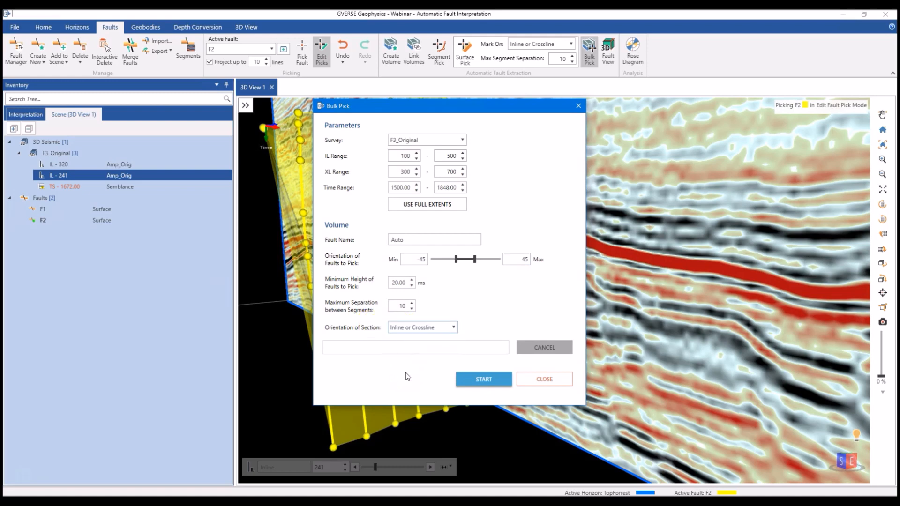
- Run the bulk picking with these settings, acknowledge its completion and close the Bulk Pick dialog
left_click(476, 377)
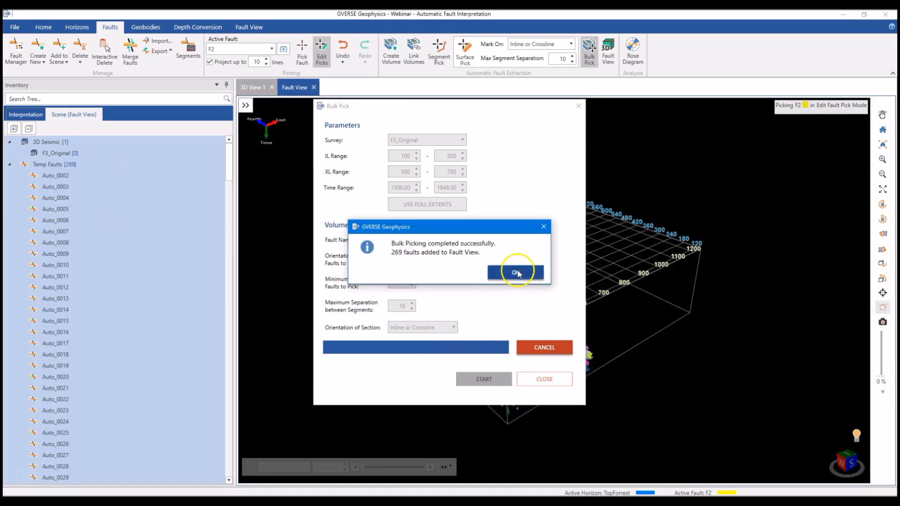
left_click(518, 273)
left_click(539, 378)
- Exit pick mode and examine the bulk-picked fault surfaces in the Fault View from several angles
scroll(534, 403, "up", 3)
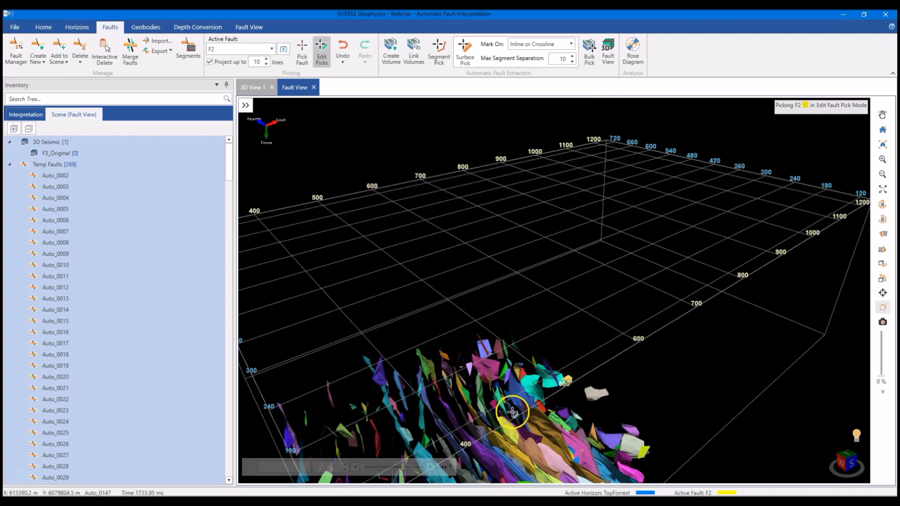
key("Escape")
middle_click_drag(518, 420, 542, 342)
left_click_drag(542, 341, 513, 335)
scroll(562, 374, "down", 2)
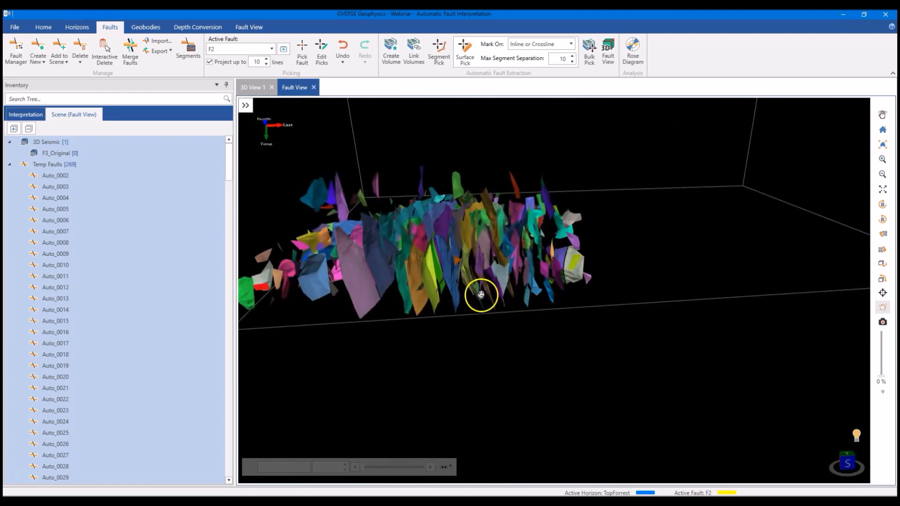
- Inspect the bulk-picked temporary faults up close and from the west side in the Fault View
left_click_drag(480, 294, 488, 303)
middle_click_drag(488, 303, 498, 309)
mouse_move(498, 310)
left_mouse_down()
mouse_move(478, 277)
mouse_move(491, 303)
left_mouse_up()
scroll(505, 335, "up", 3)
middle_click_drag(574, 372, 567, 344)
left_click_drag(567, 344, 574, 349)
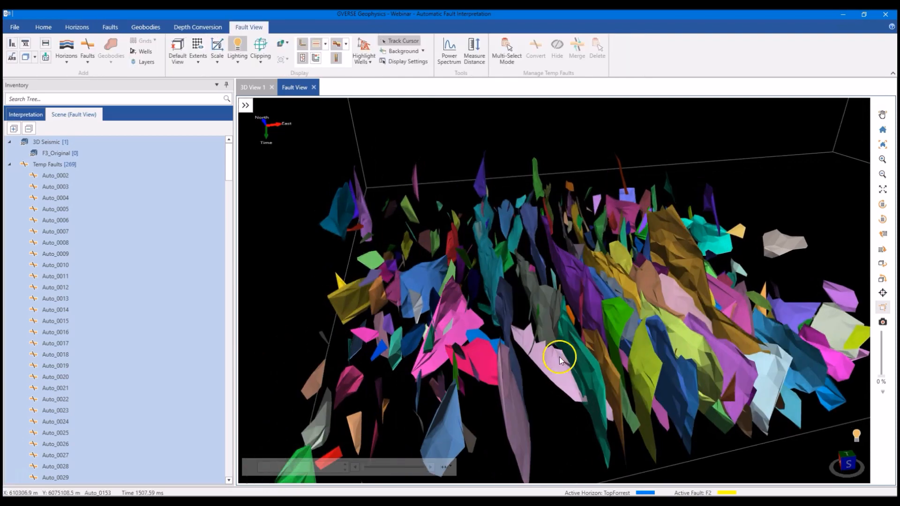
left_click_drag(527, 367, 555, 307)
scroll(592, 310, "up", 5)
scroll(544, 305, "down", 3)
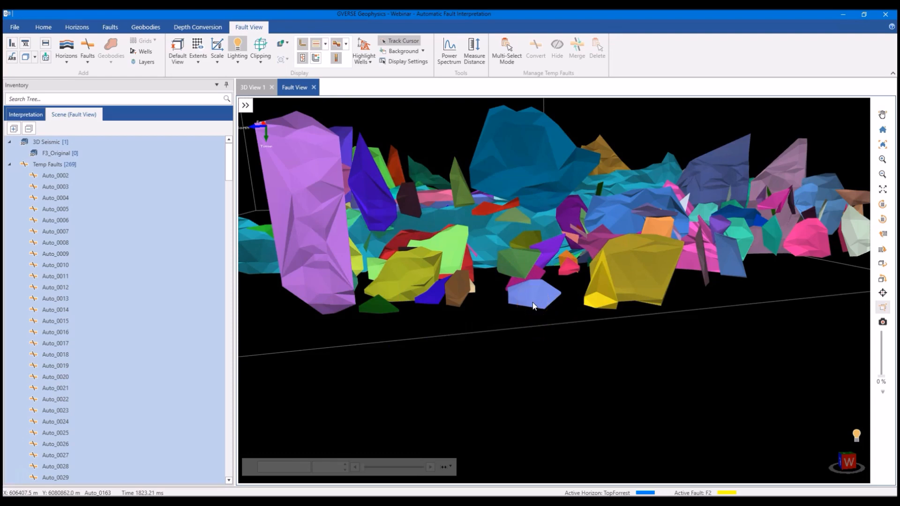
- Multi-select the tall purple fault and the neighbouring small foreground faults, including the light blue one, and delete them
left_click(506, 49)
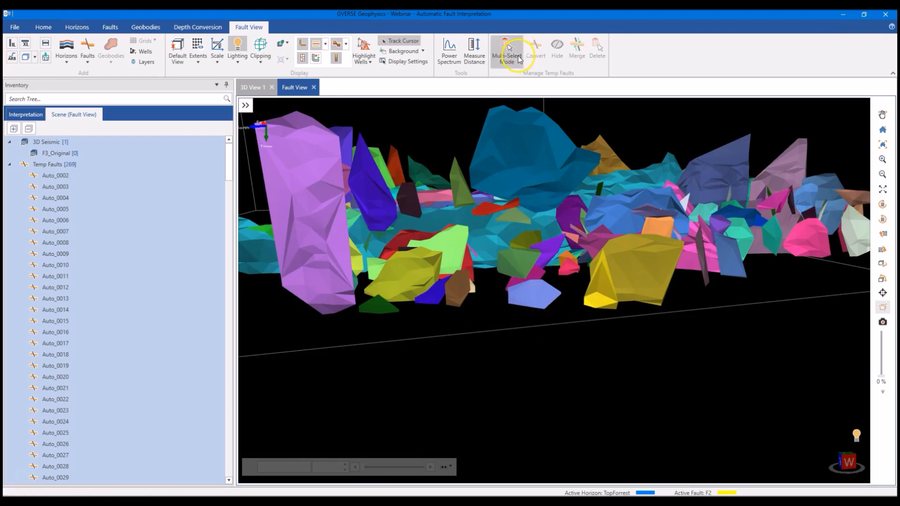
left_click(537, 284)
left_click_drag(551, 324, 342, 283)
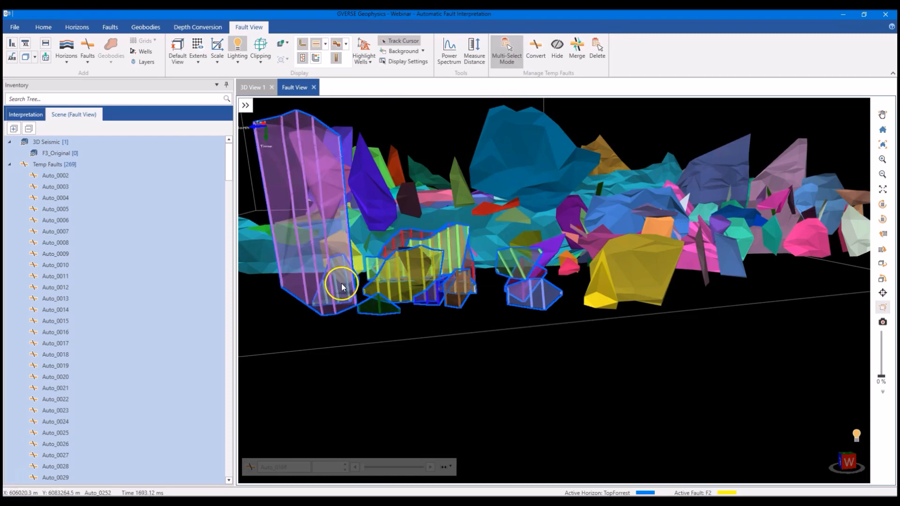
left_click(598, 52)
left_click(462, 268)
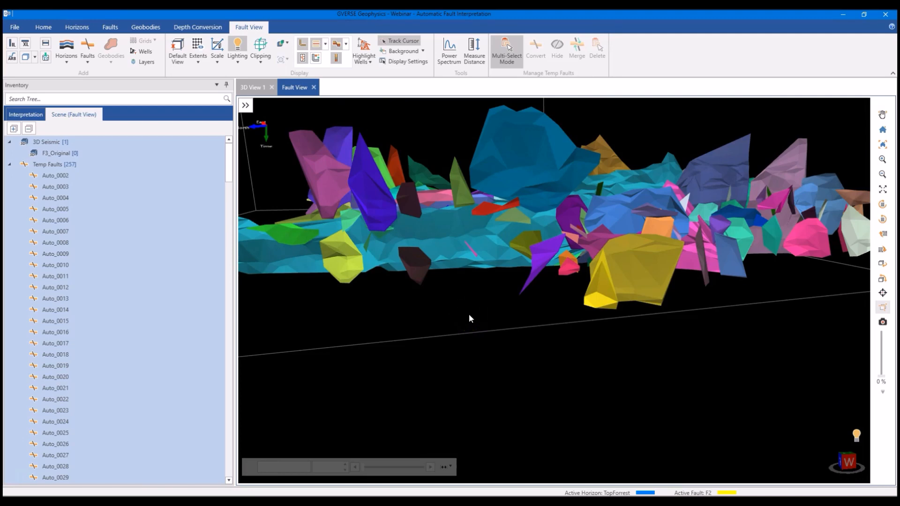
- Merge the adjacent pink, white and green temporary faults near the corner of the survey box into one fault
left_click_drag(471, 318, 612, 271)
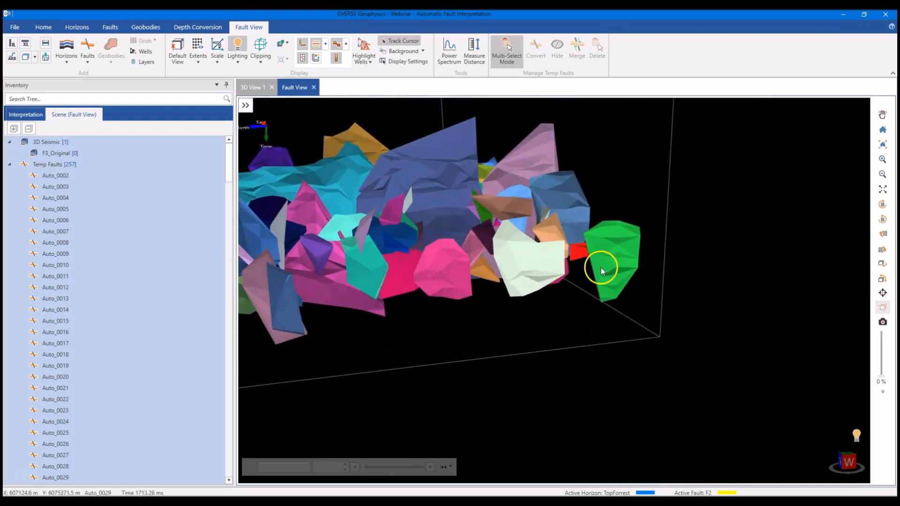
left_click(465, 281)
left_click(525, 266)
left_click(606, 263)
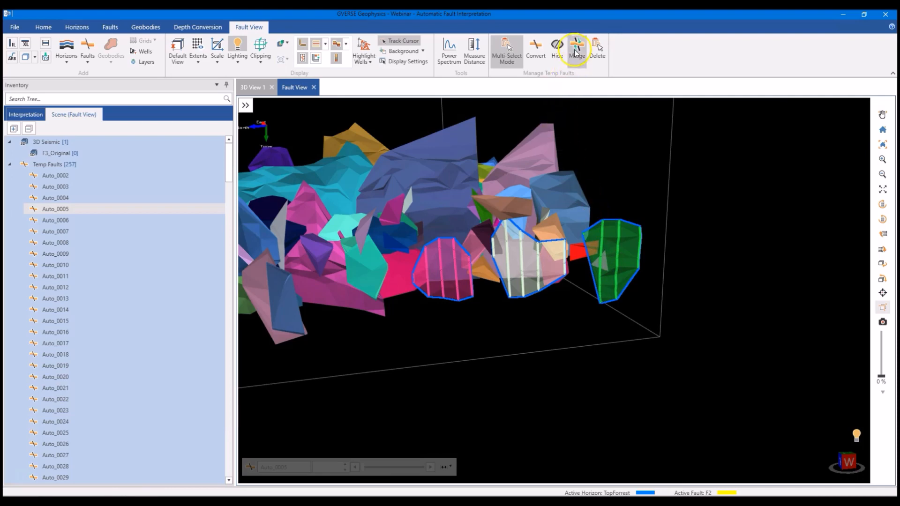
left_click(577, 47)
left_click(475, 270)
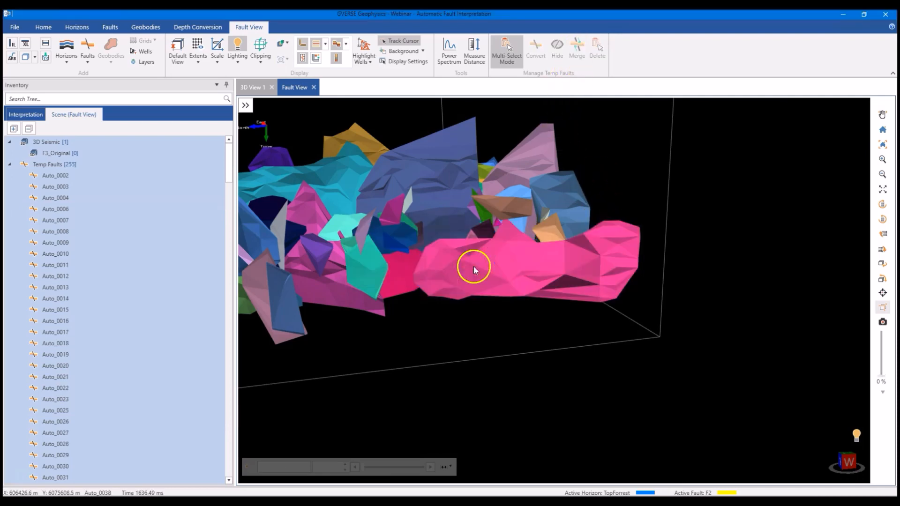
- Convert the large teal fault and the adjoining dark blue fault from temporary to interpreted faults
middle_click_drag(531, 287, 484, 216)
left_click(485, 244)
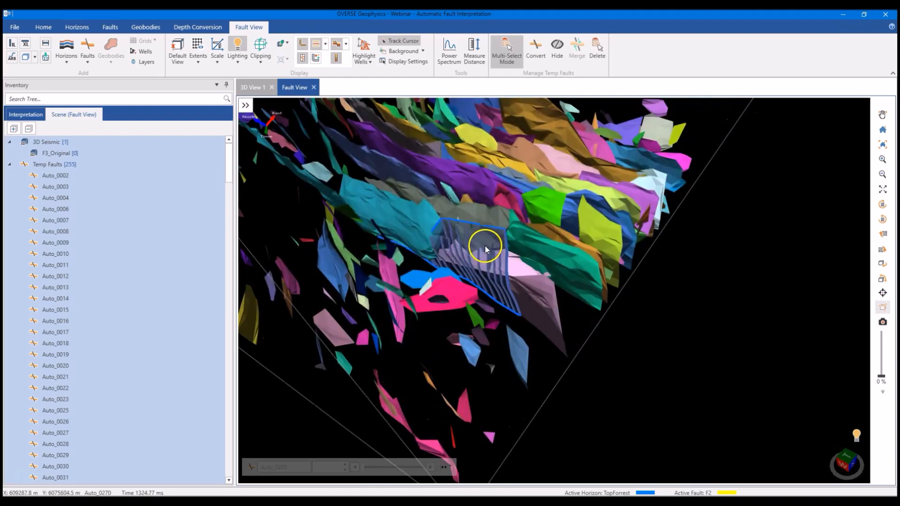
left_click(421, 226)
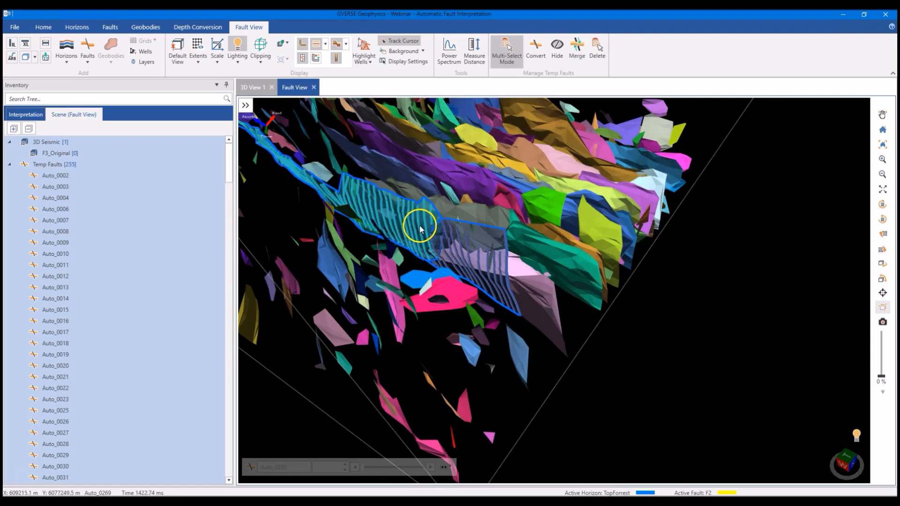
left_click(535, 50)
left_click(475, 270)
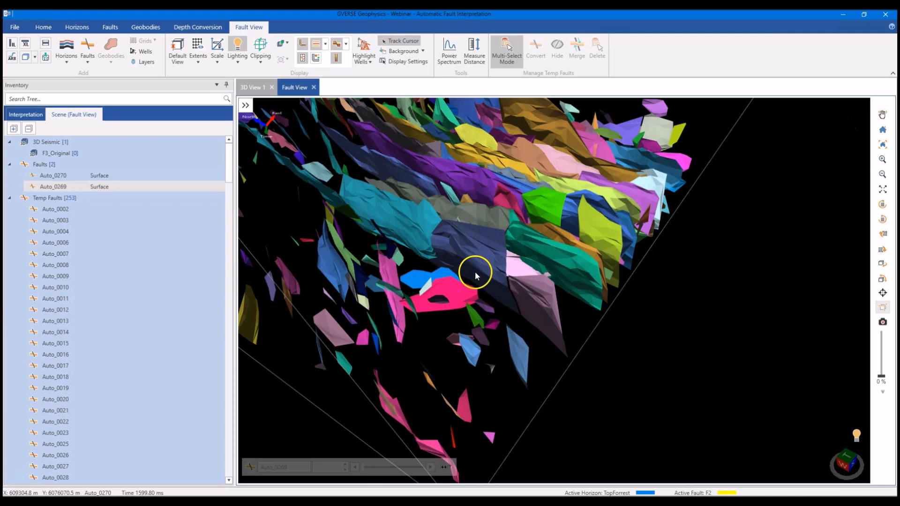
- Check the converted faults Auto_0270 and Auto_0269 under Faults in the Fault View scene
left_click(52, 176)
left_click(55, 187)
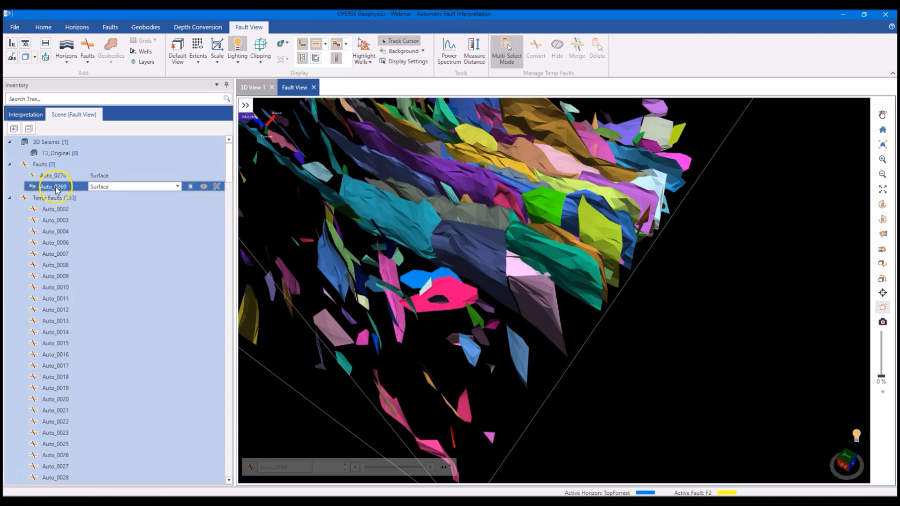
left_click(58, 177)
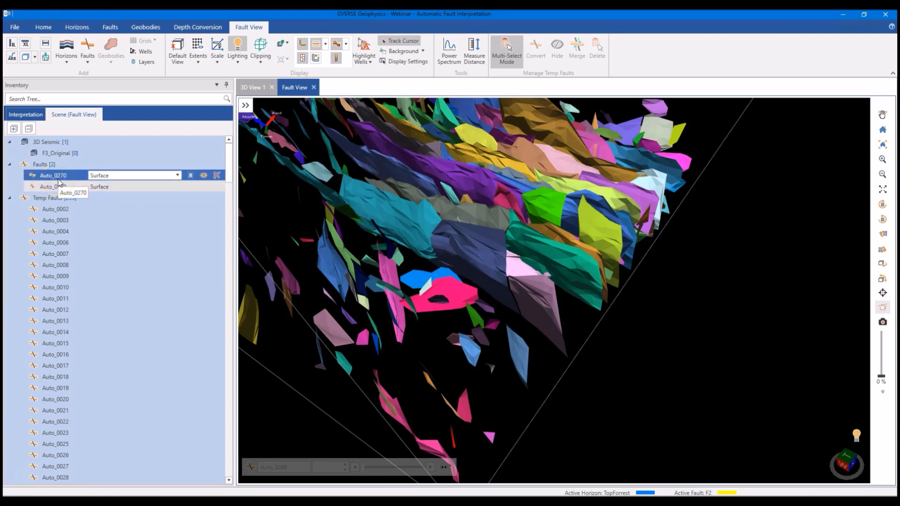
left_click(56, 187)
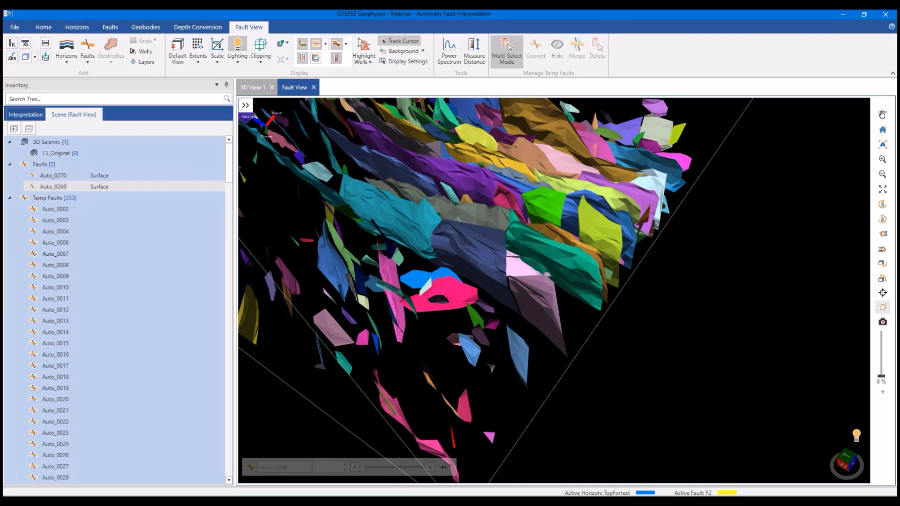
left_click(17, 186)
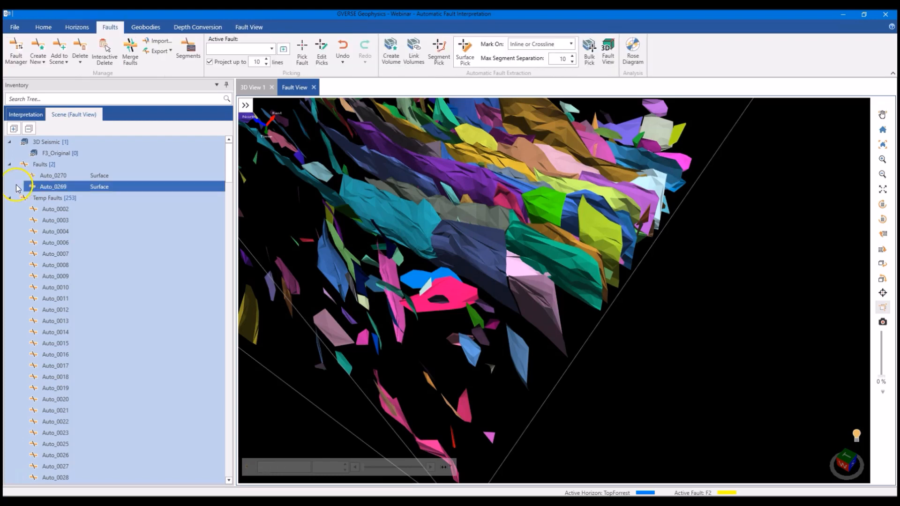
- Open the rose diagram analysis for the interpreted faults and clear the fault selection
left_click(632, 49)
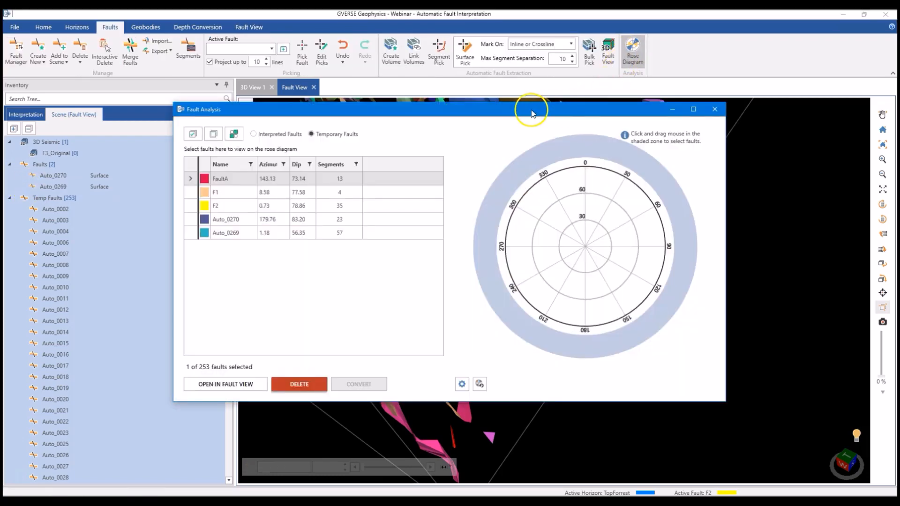
left_click(271, 134)
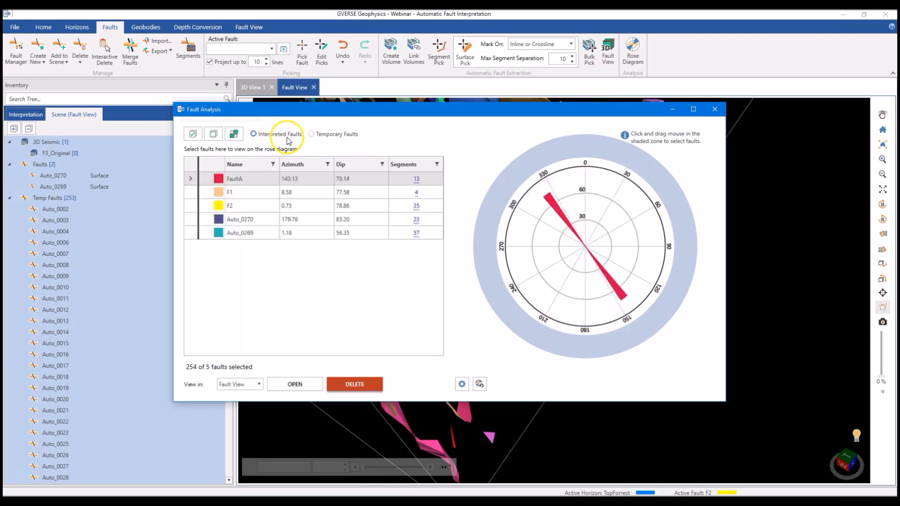
left_click(214, 134)
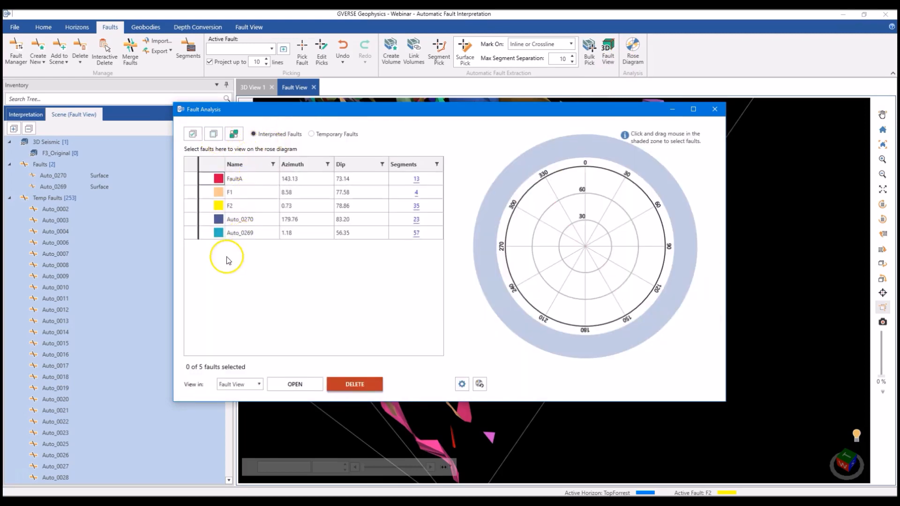
- Plot FaultA alone on the rose diagram, then compare F1, F2, Auto_0269 and Auto_0270 together
left_click(245, 180)
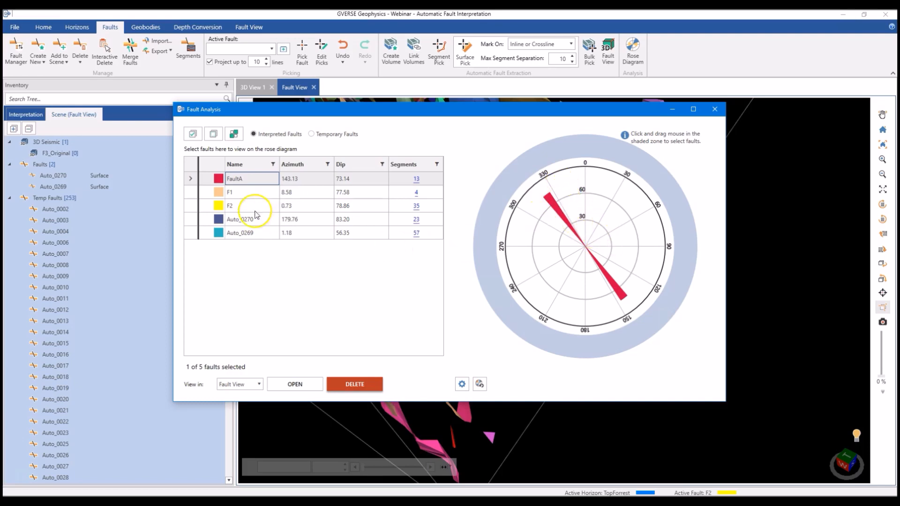
left_click(251, 192)
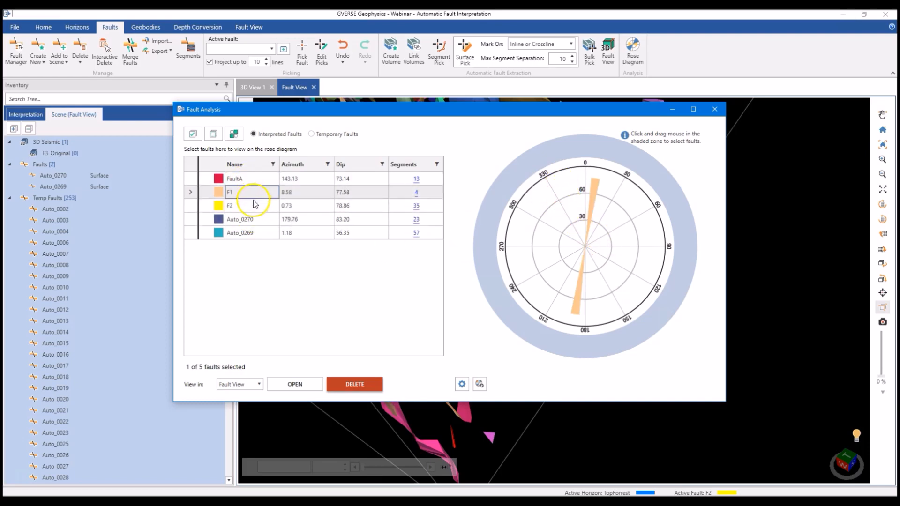
left_click(255, 206, "ctrl")
left_click(259, 187, "ctrl")
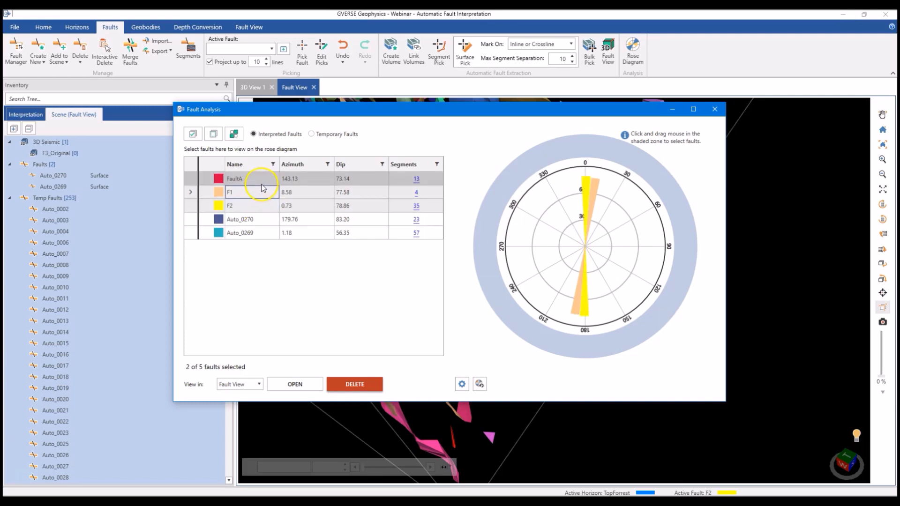
left_click(255, 230, "ctrl")
left_click(260, 220, "ctrl")
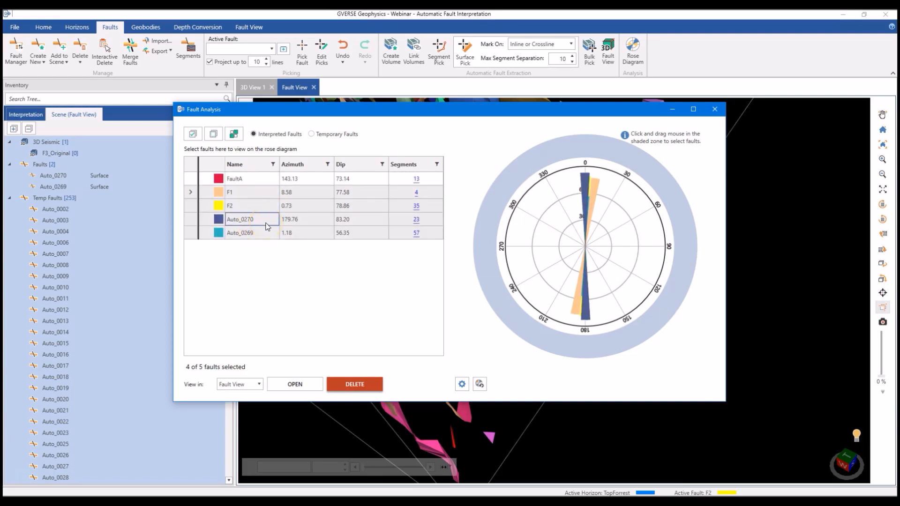
- Switch the fault analysis to temporary faults and select all of them for the rose diagram
left_click(312, 134)
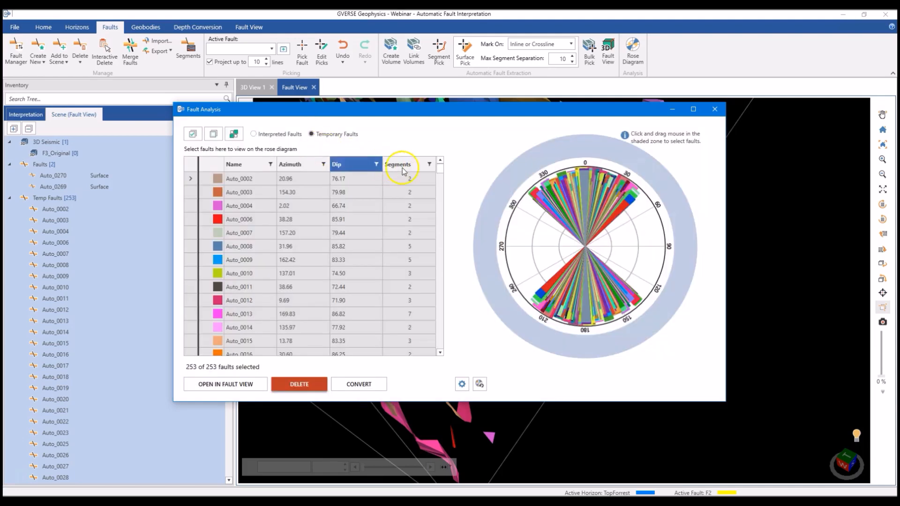
mouse_move(441, 170)
left_mouse_down()
mouse_move(450, 356)
mouse_move(447, 162)
left_mouse_up()
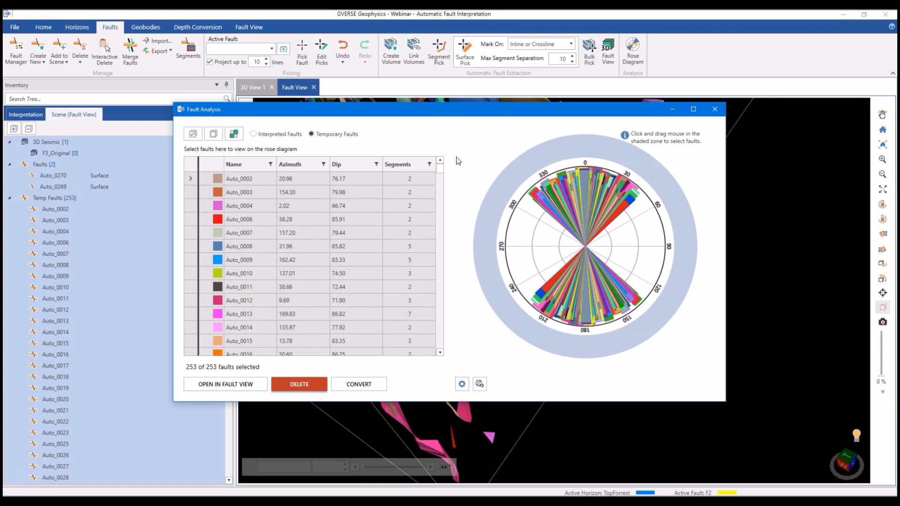
left_click(193, 134)
- Examine the azimuth and dip distribution of the temporary faults across the upper half of the rose diagram
mouse_move(562, 174)
left_click(571, 185)
left_click(576, 184)
left_click(582, 183)
left_click(587, 183)
left_click(603, 188)
left_click(610, 193)
left_click(613, 194)
left_click(623, 207)
left_click(611, 205)
left_click(599, 205)
left_click(587, 205)
left_click(576, 206)
left_click(557, 205)
left_click(548, 206)
left_click(581, 191)
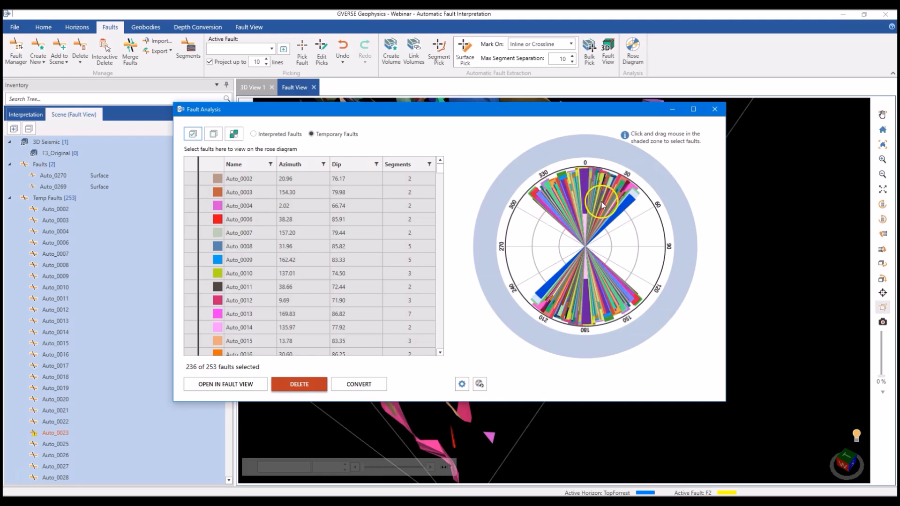
- Clear the selection and isolate the temporary faults with azimuths of about 0 to 6 degrees on the rose diagram
left_click(214, 134)
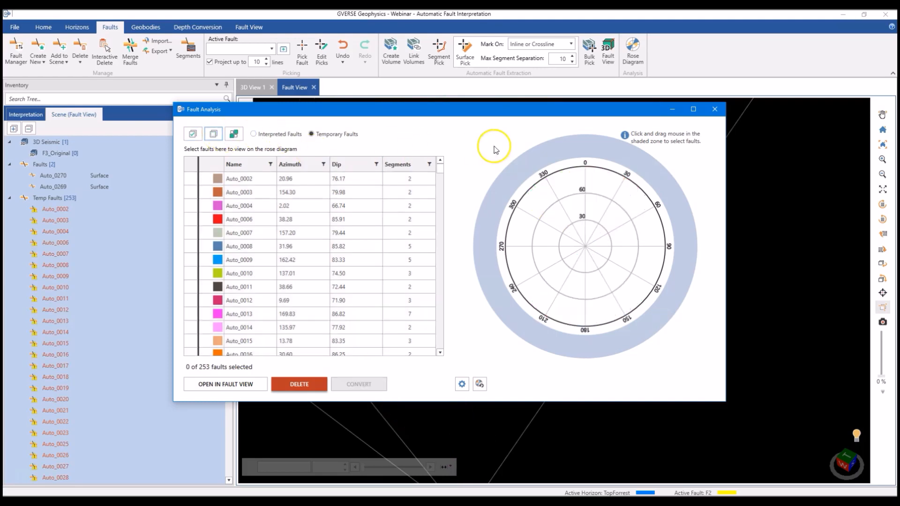
left_click_drag(586, 153, 583, 152)
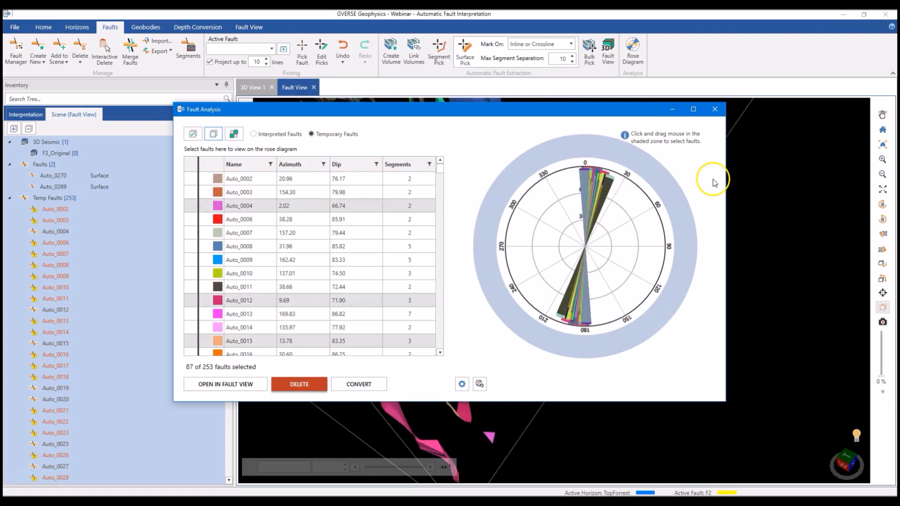
left_click_drag(568, 107, 320, 137)
left_click_drag(761, 251, 704, 257)
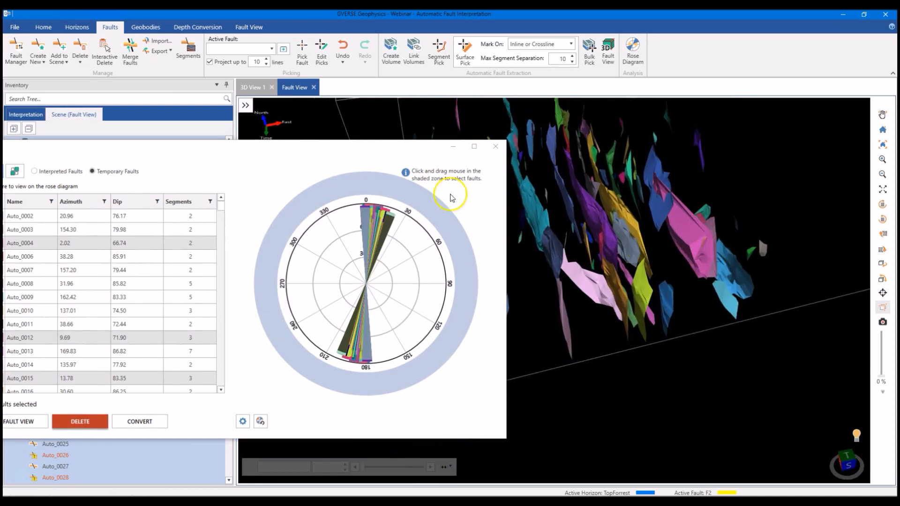
left_click_drag(377, 190, 369, 192)
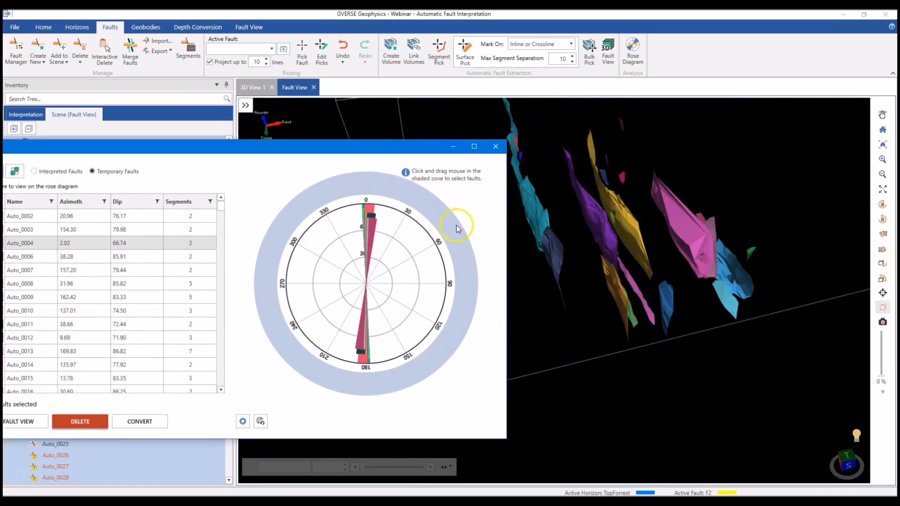
left_click_drag(287, 147, 389, 147)
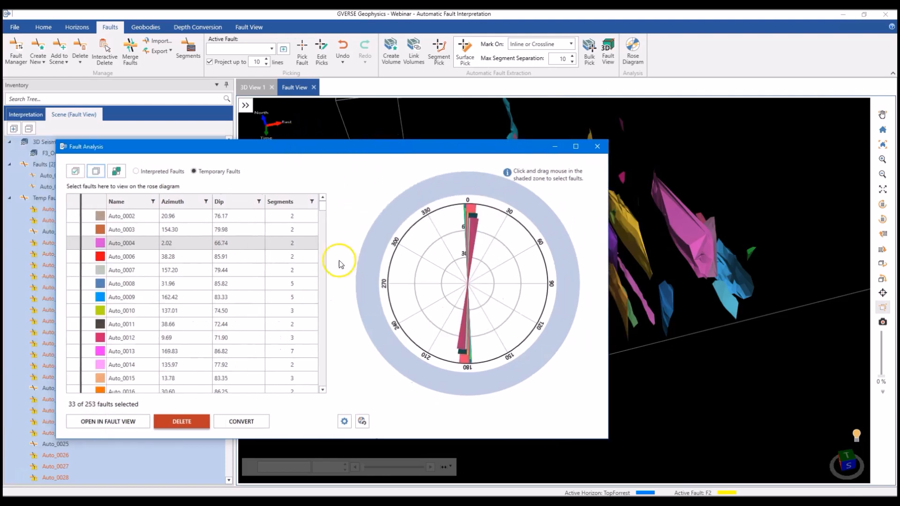
- Invert the fault selection and delete all temporary faults outside the isolated near-north trend
left_click(263, 424)
left_click(116, 171)
left_click(178, 421)
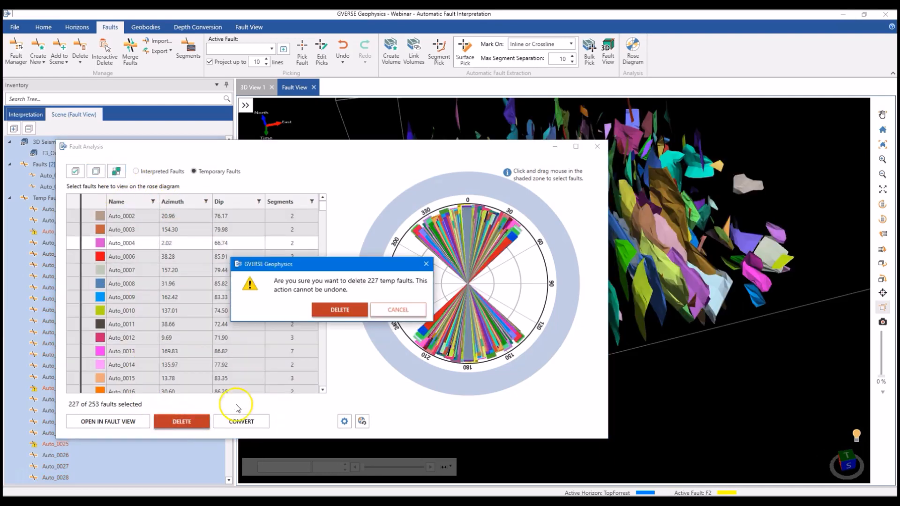
left_click(339, 310)
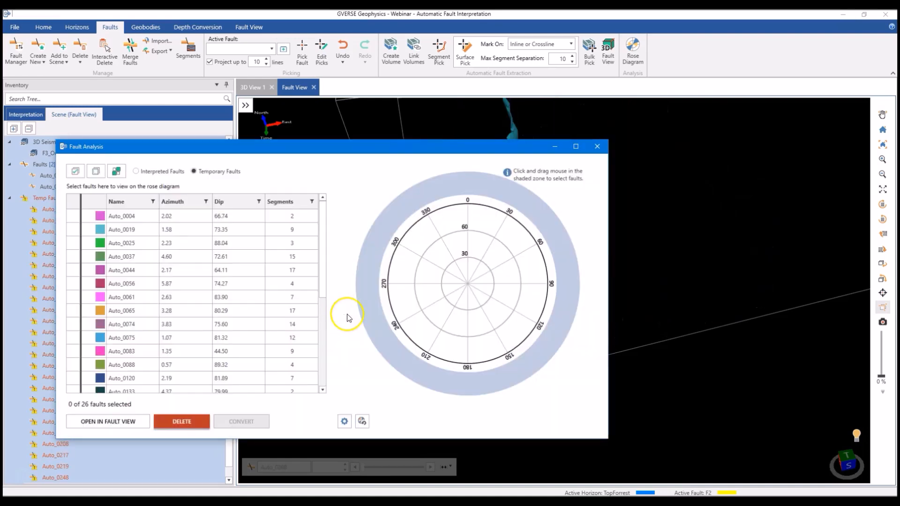
- Select the remaining temporary faults within about 4 degrees of north on the rose diagram and convert them to interpreted faults
left_click(76, 171)
left_click_drag(468, 189, 466, 189)
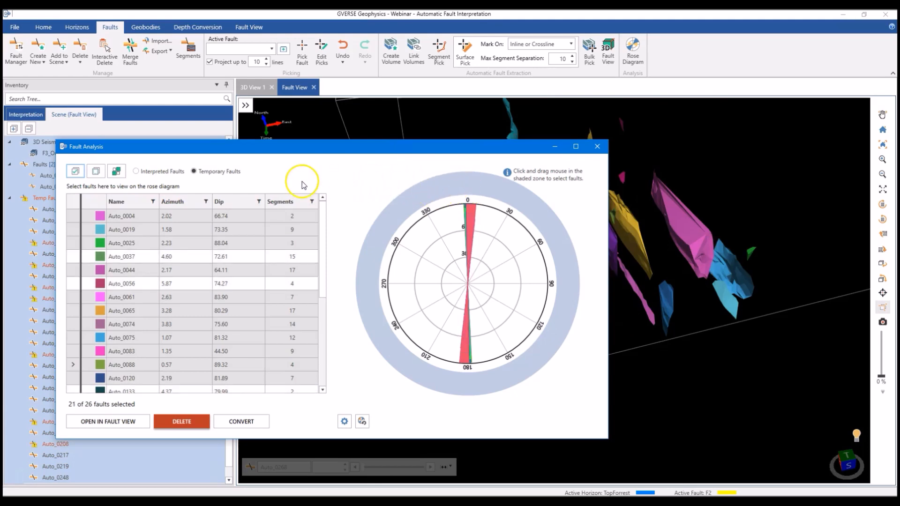
left_click(233, 423)
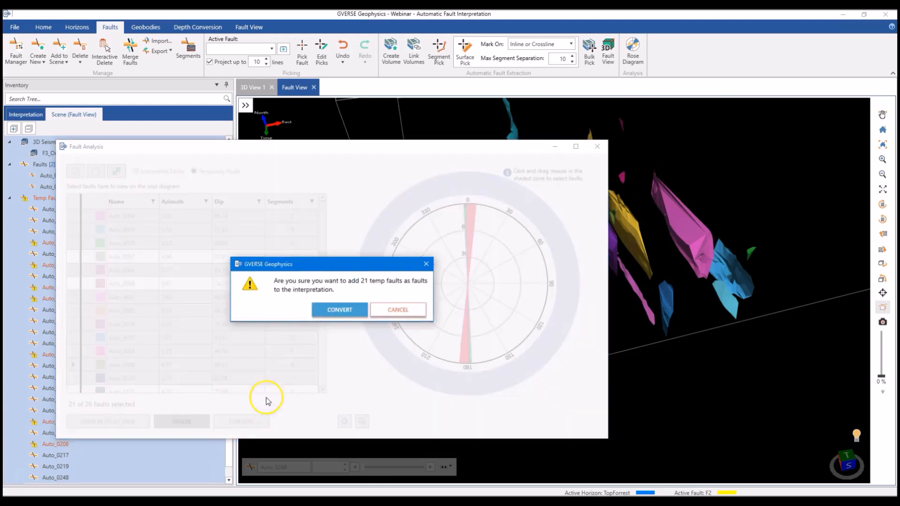
left_click(334, 310)
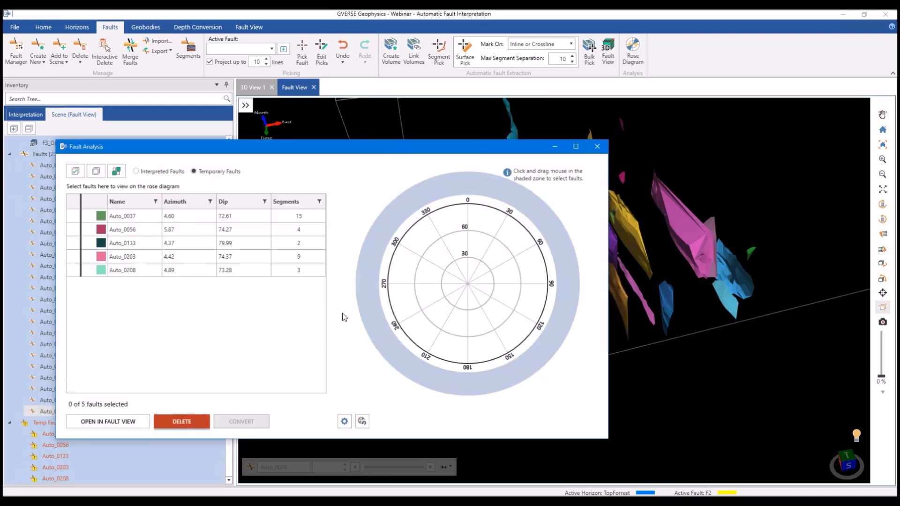
- Close the fault analysis and review the converted faults under Faults in the interpretation inventory
left_click(597, 146)
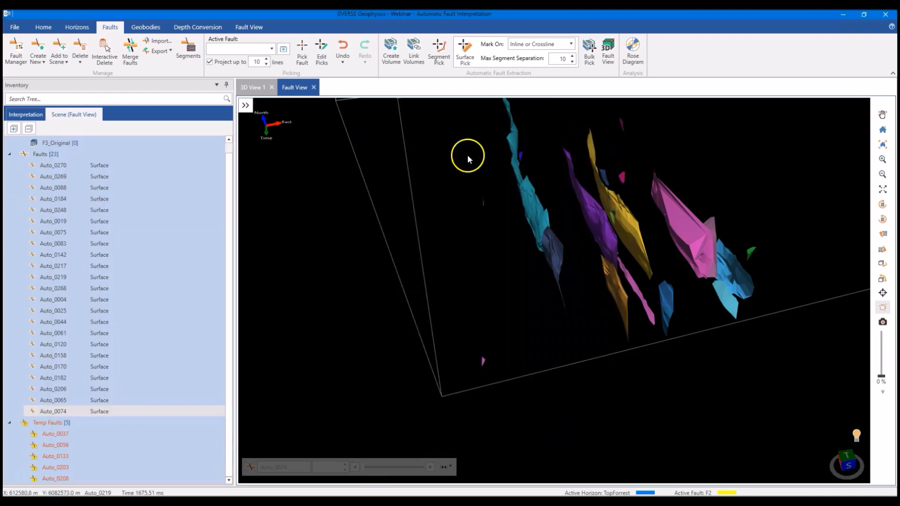
left_click(26, 114)
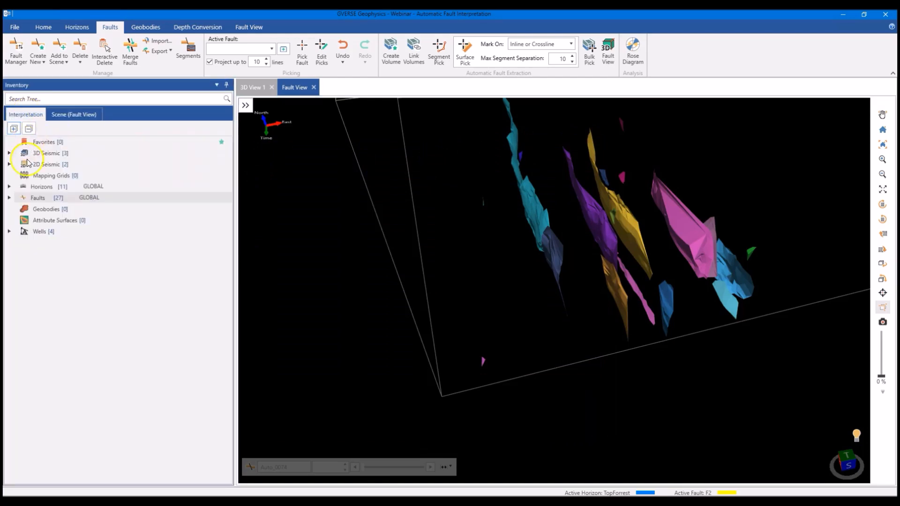
left_click(6, 199)
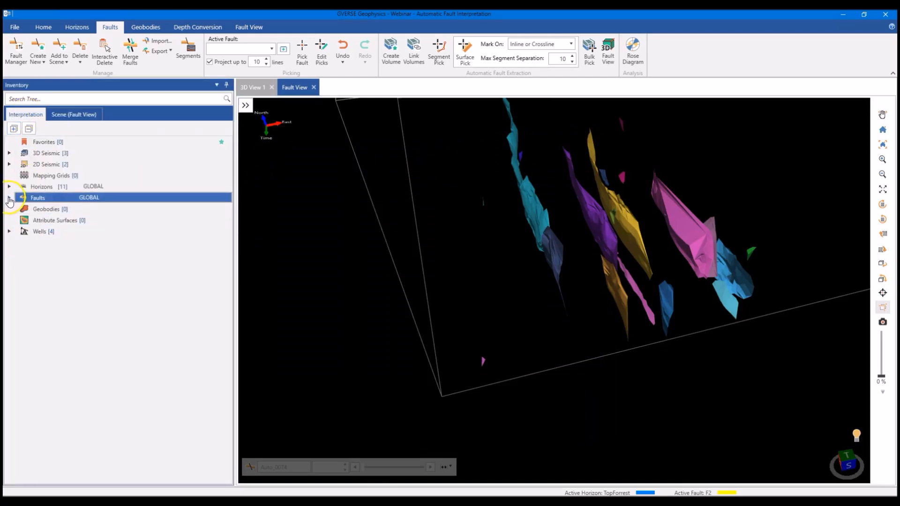
left_click(9, 198)
left_click(54, 307)
scroll(56, 312, "down", 2)
left_click(63, 312)
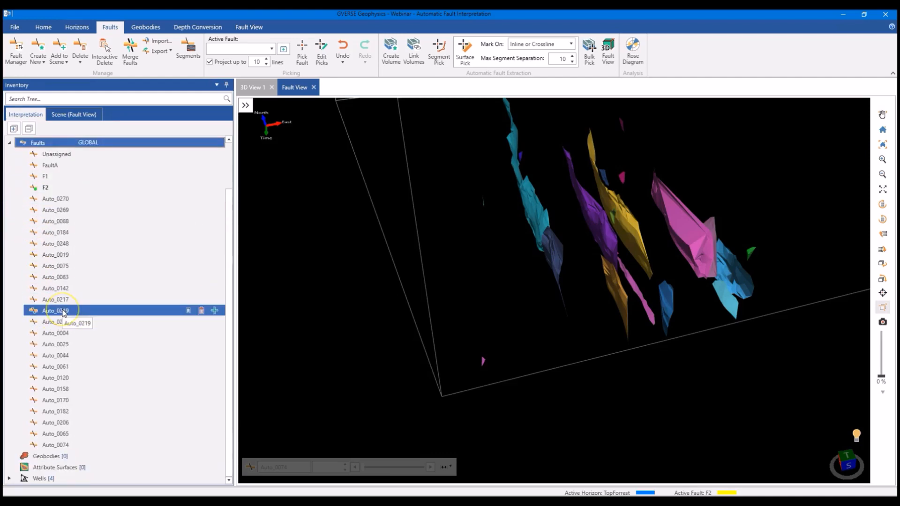